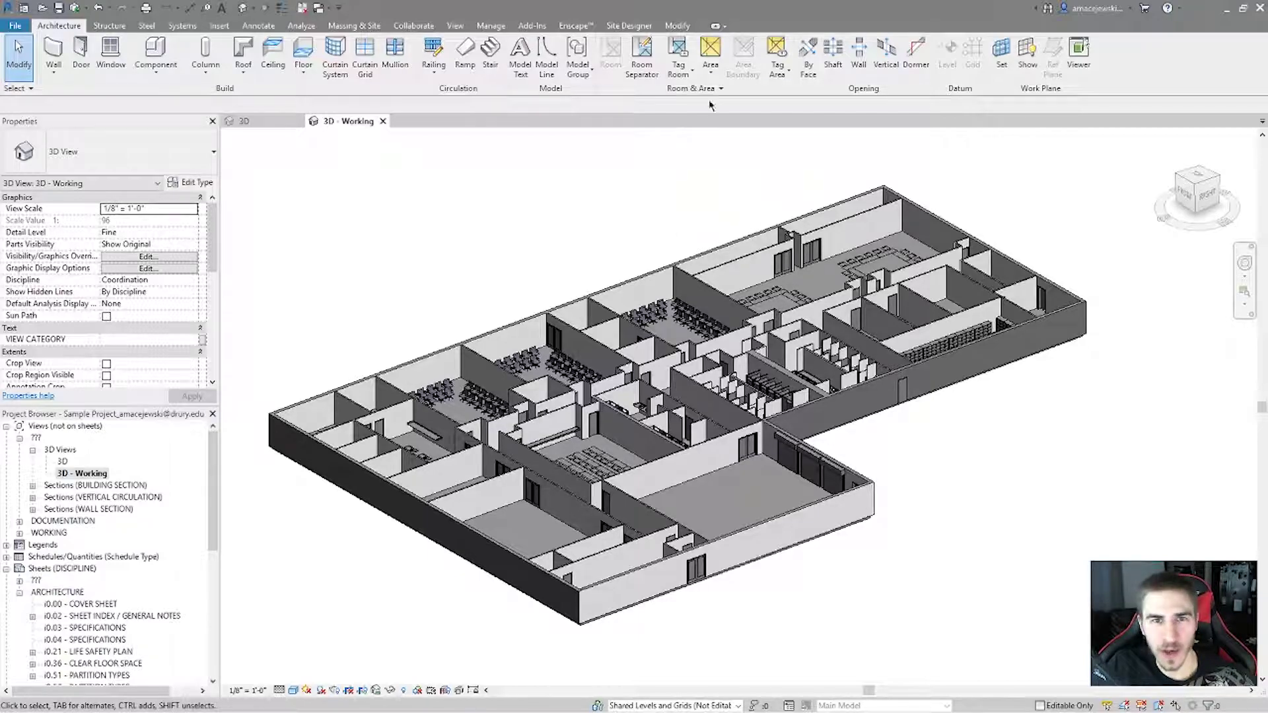
Examine the restroom and locker room area of the building model in the 3D - Working view.
{"action": "left_click", "coordinate": [676, 25]}
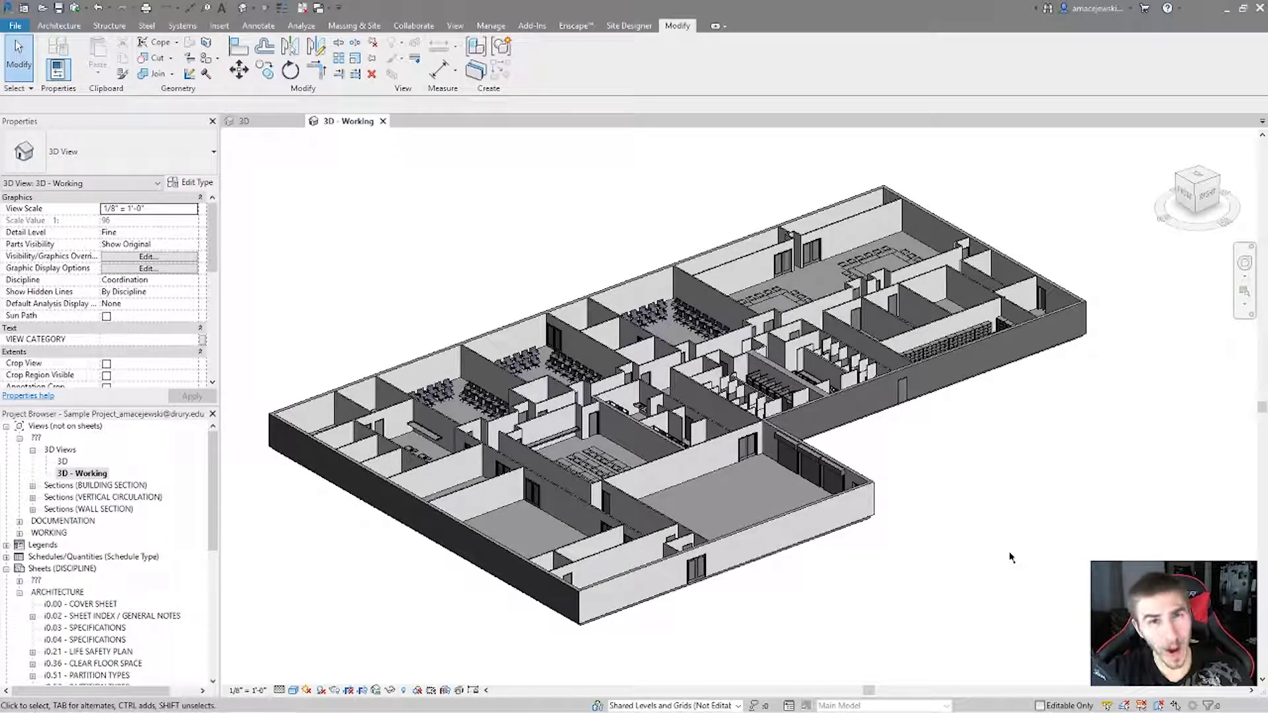
{"action": "middle_click_drag", "start_coordinate": [987, 388], "coordinate": [937, 373]}
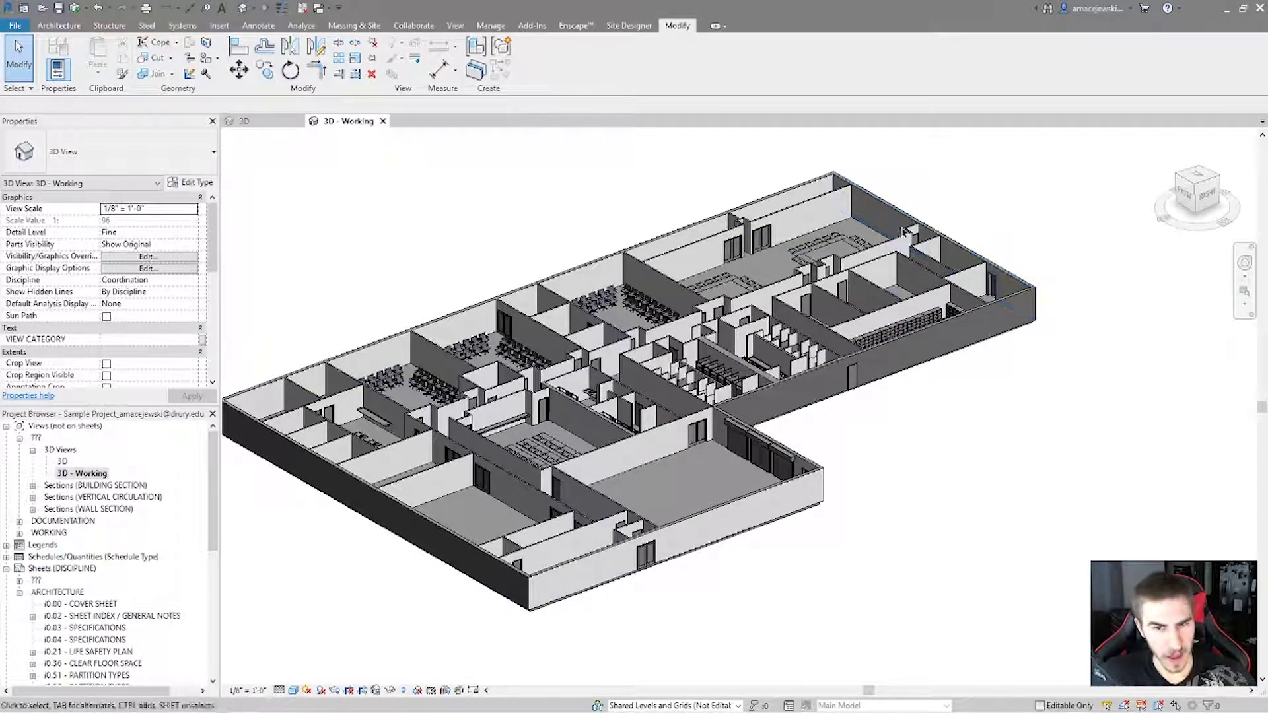
{"action": "mouse_move", "coordinate": [895, 437]}
{"action": "middle_mouse_down", "text": "shift"}
{"action": "mouse_move", "coordinate": [882, 503]}
{"action": "mouse_move", "coordinate": [891, 425]}
{"action": "middle_mouse_up", "text": "shift"}
{"action": "scroll", "coordinate": [822, 430], "scroll_direction": "up", "scroll_amount": 5}
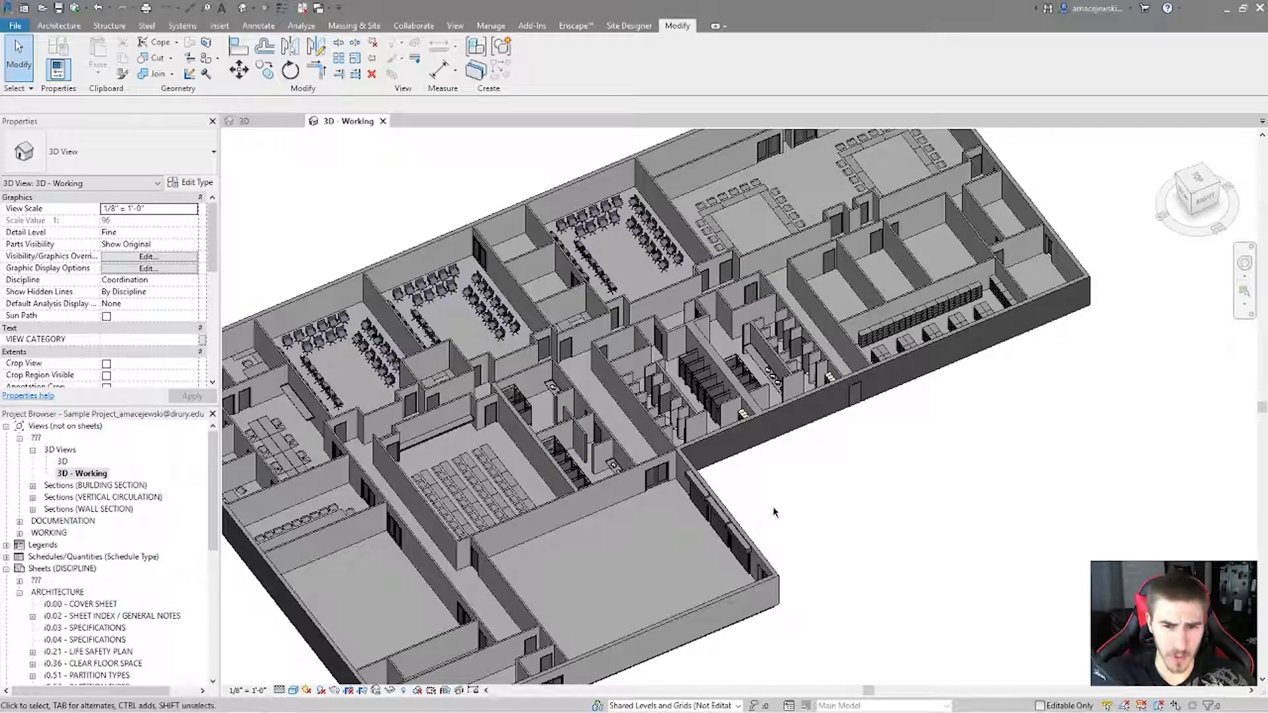
{"action": "middle_click_drag", "start_coordinate": [779, 515], "coordinate": [858, 384], "text": "shift"}
{"action": "scroll", "coordinate": [744, 300], "scroll_direction": "up", "scroll_amount": 3}
{"action": "middle_click_drag", "start_coordinate": [880, 452], "coordinate": [809, 458], "text": "shift"}
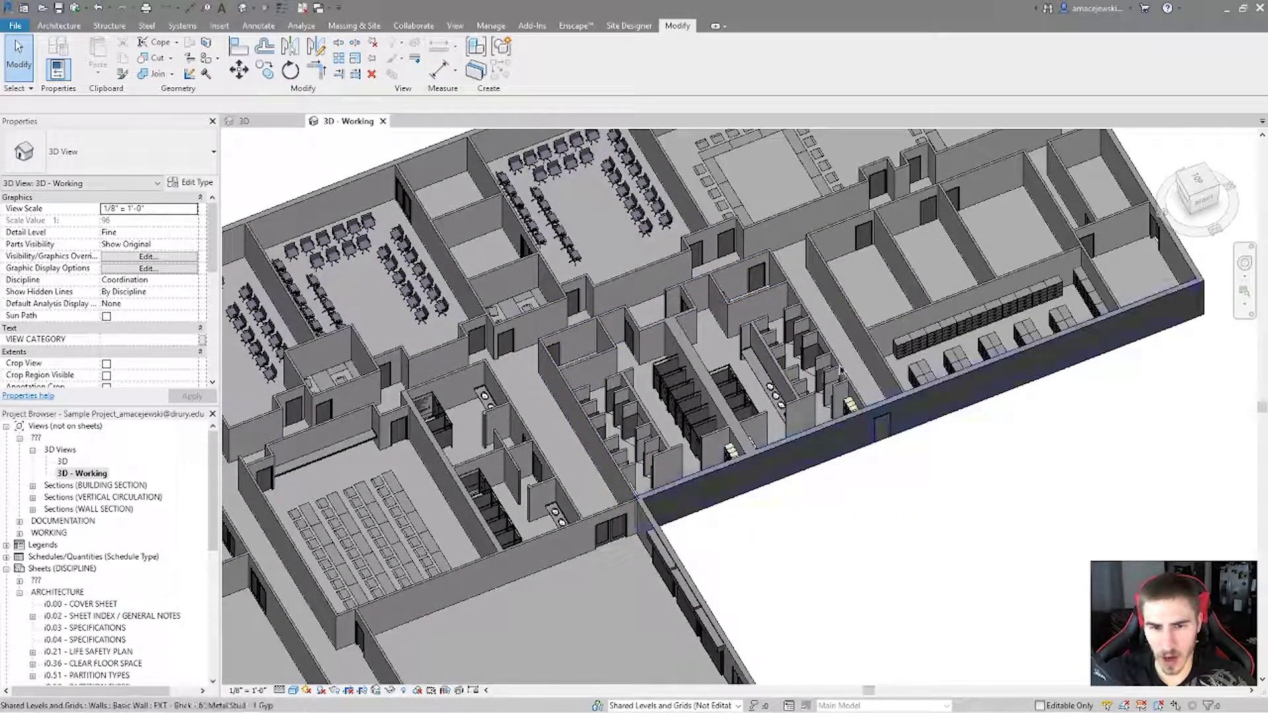
{"action": "middle_click_drag", "start_coordinate": [1064, 466], "coordinate": [264, 396], "text": "shift"}
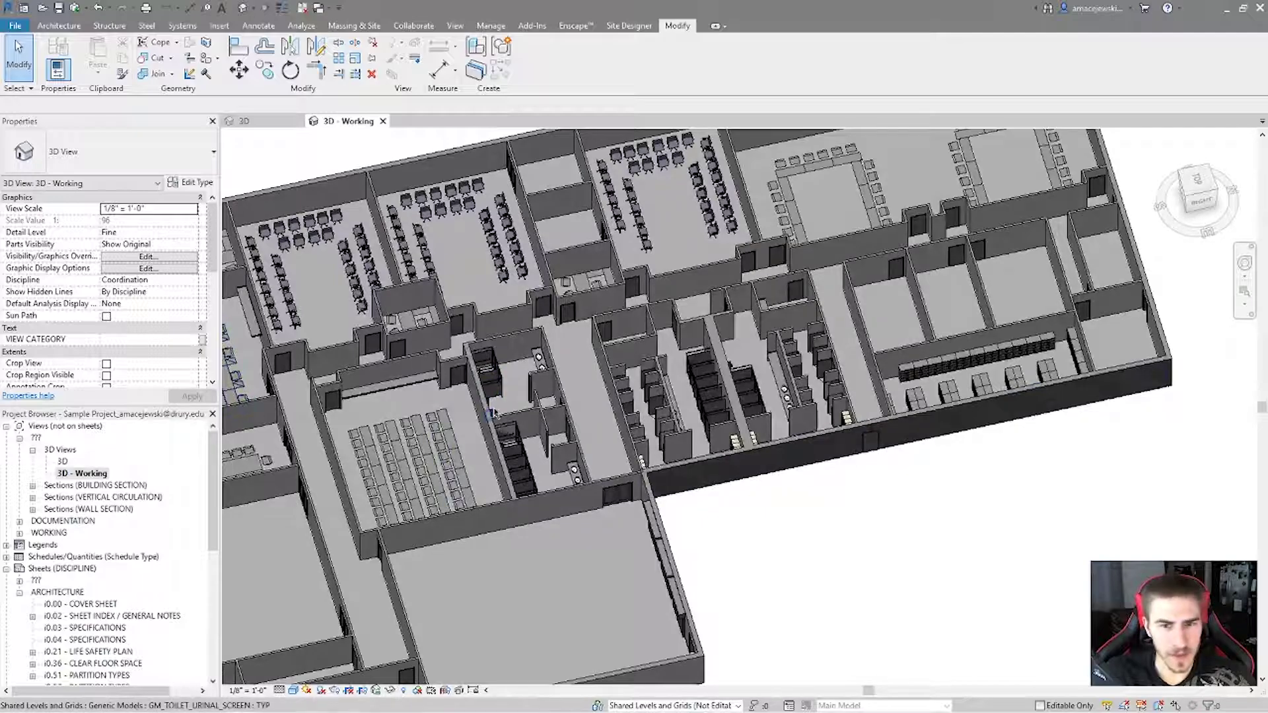
Duplicate the 3D - Working view.
{"action": "right_click", "coordinate": [89, 473]}
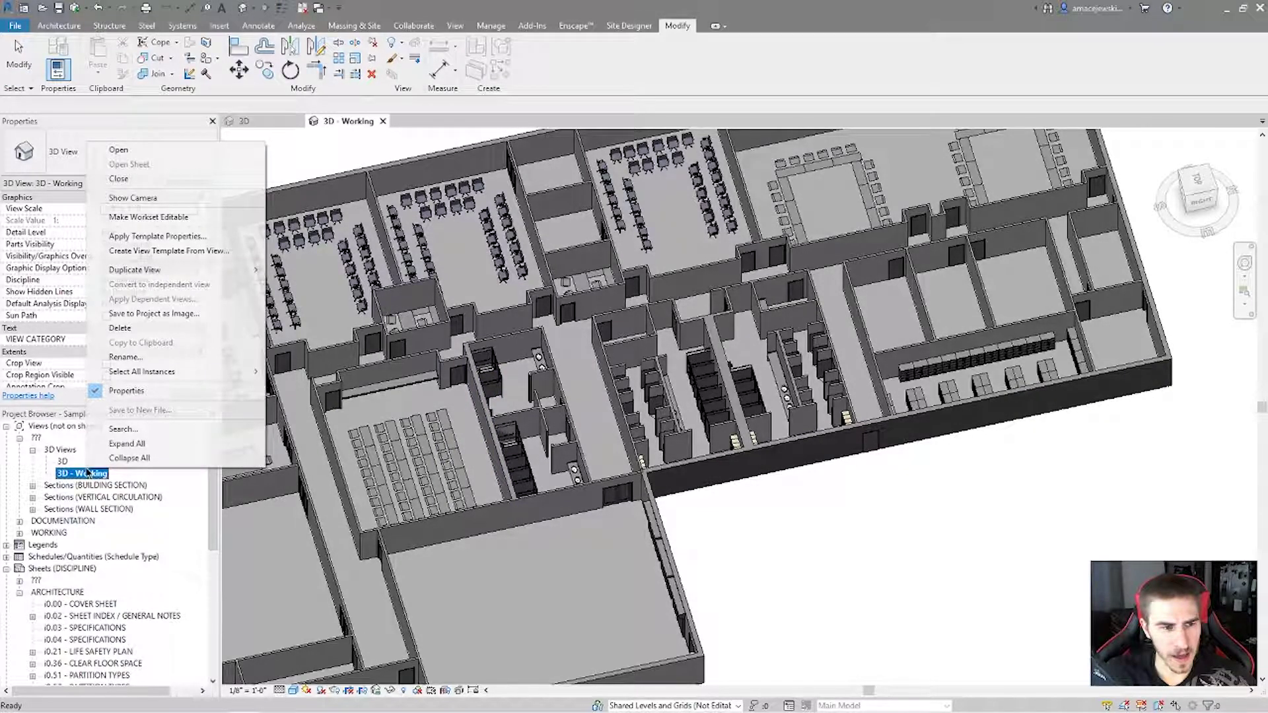
{"action": "mouse_move", "coordinate": [224, 270]}
{"action": "left_click", "coordinate": [342, 284]}
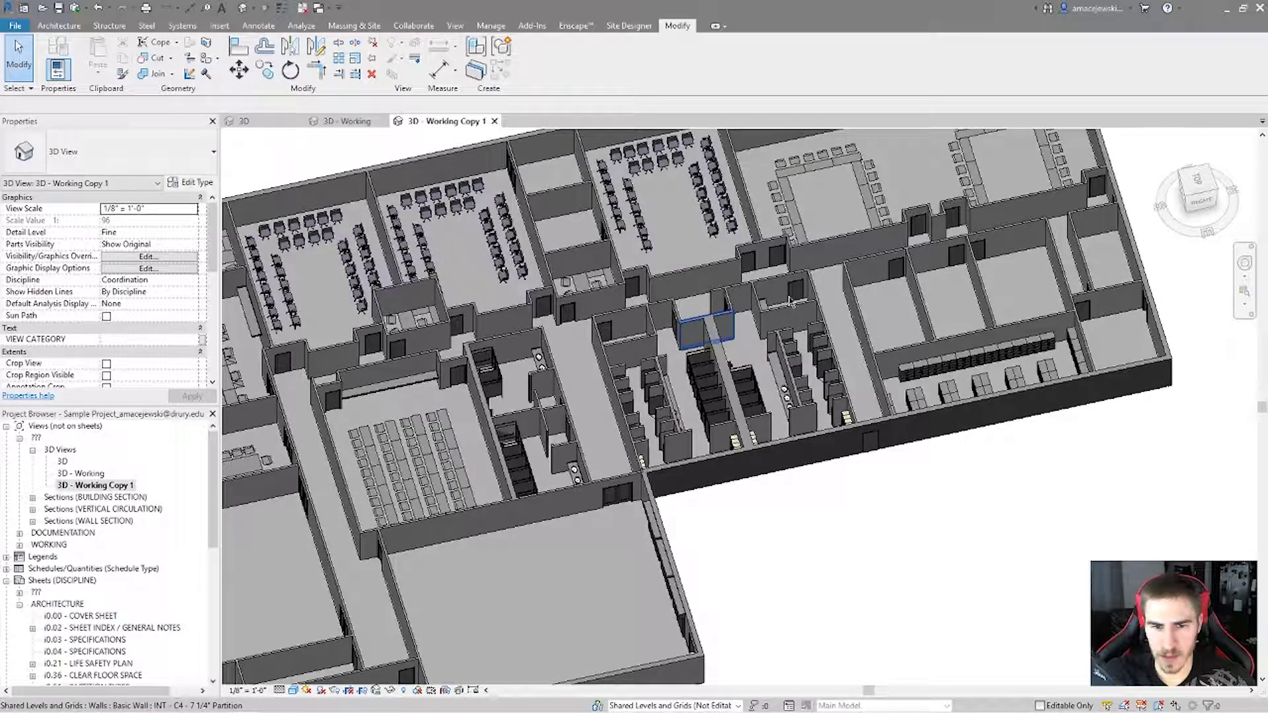
Temporarily isolate the walls, partitions, fixtures and lockers of the two adjoining locker rooms in the duplicated view.
{"action": "mouse_move", "coordinate": [795, 518]}
{"action": "middle_mouse_down", "text": "shift"}
{"action": "mouse_move", "coordinate": [814, 413]}
{"action": "mouse_move", "coordinate": [757, 575]}
{"action": "mouse_move", "coordinate": [771, 512]}
{"action": "middle_mouse_up", "text": "shift"}
{"action": "middle_click_drag", "start_coordinate": [821, 571], "coordinate": [647, 319], "text": "shift"}
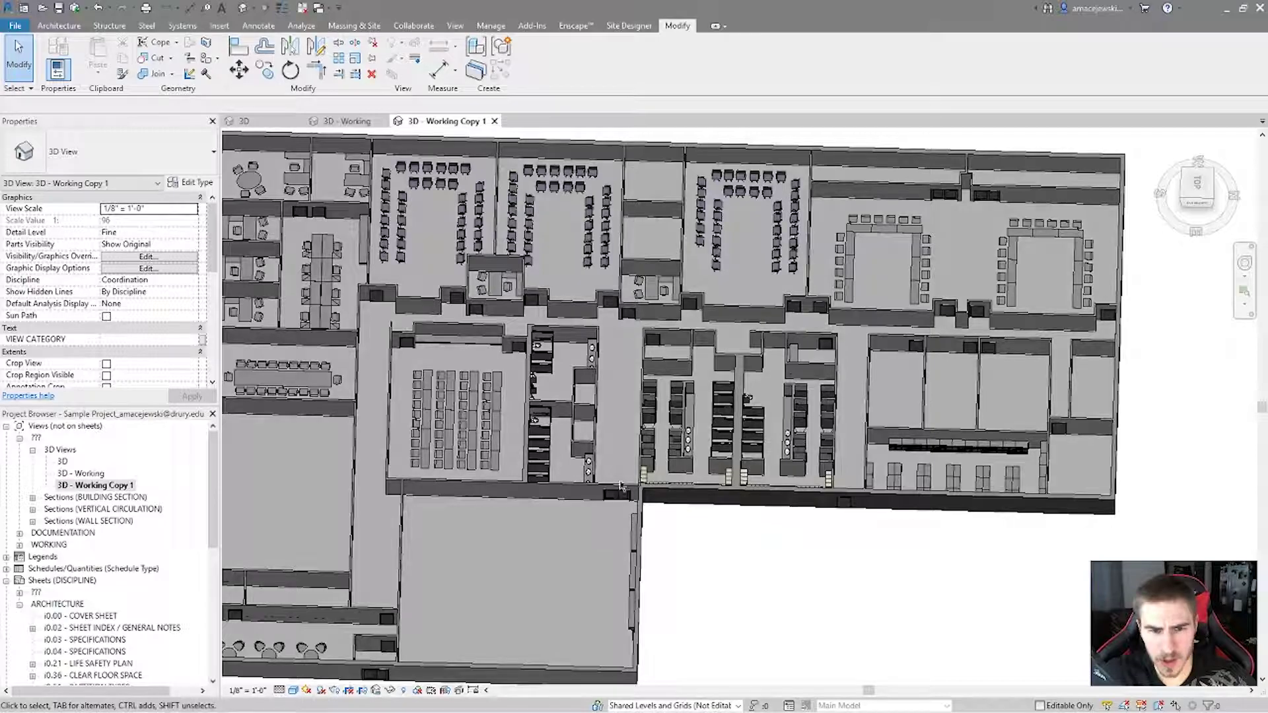
{"action": "left_click_drag", "start_coordinate": [614, 518], "coordinate": [859, 337]}
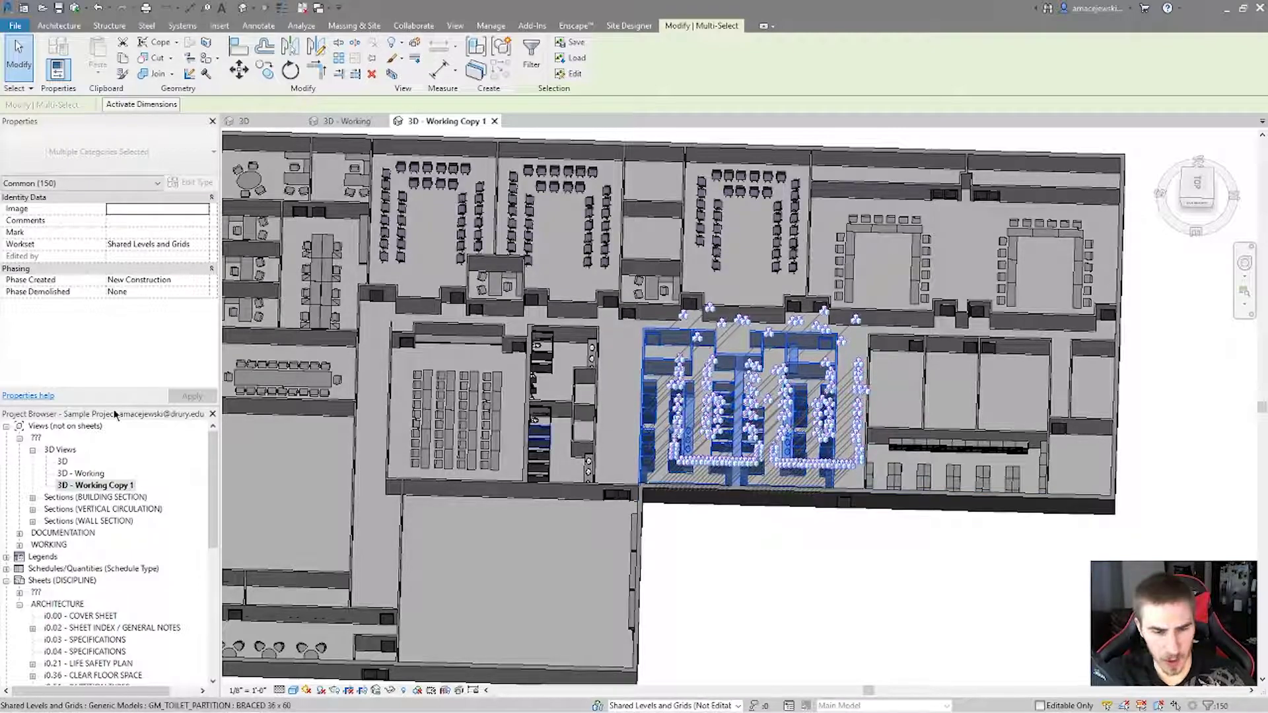
{"action": "left_click", "coordinate": [391, 691]}
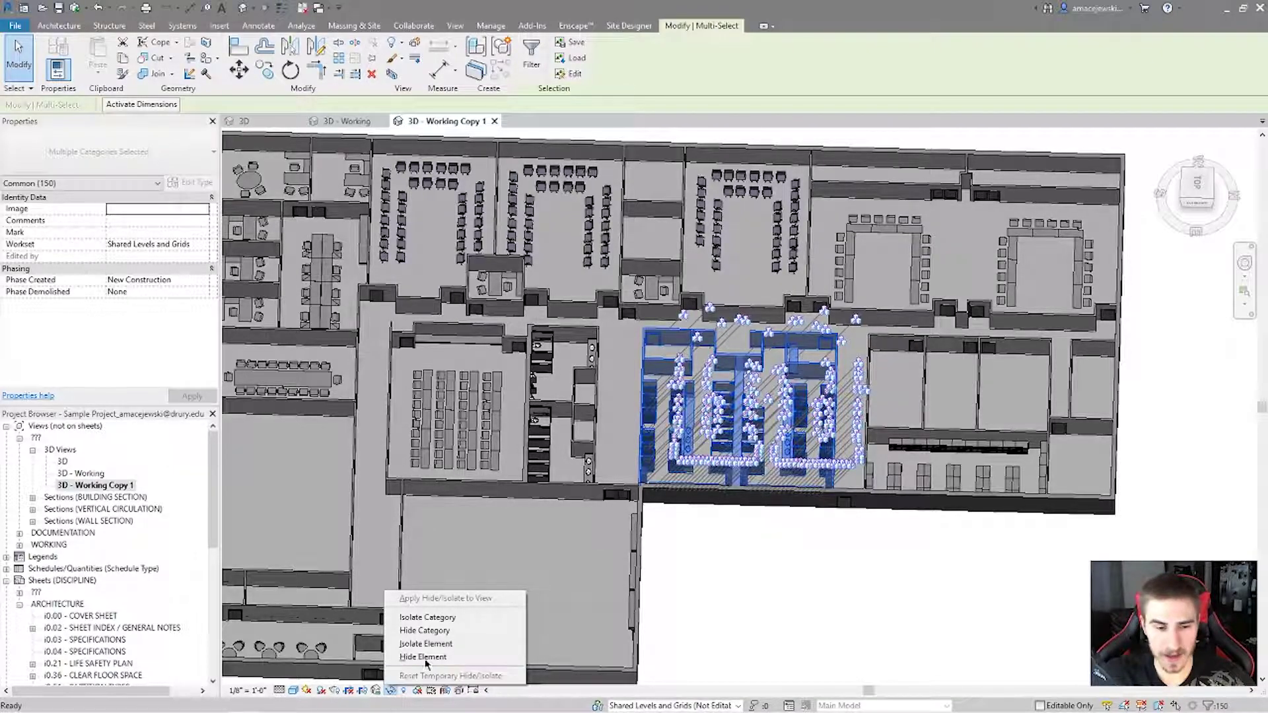
{"action": "left_click", "coordinate": [476, 643]}
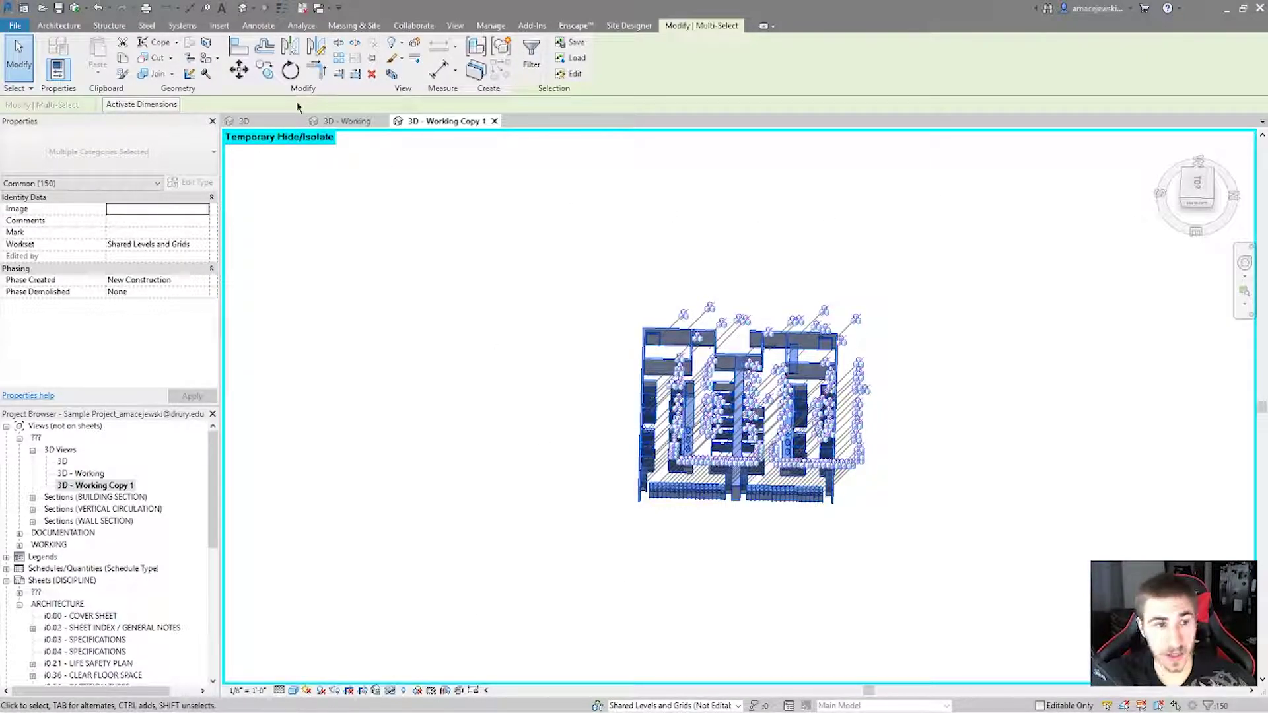
{"action": "left_click", "coordinate": [386, 400]}
Examine the isolated locker rooms from several sides, including the stalls, sinks, lockers and outer walls.
{"action": "middle_click_drag", "start_coordinate": [387, 401], "coordinate": [726, 297], "text": "shift"}
{"action": "scroll", "coordinate": [781, 279], "scroll_direction": "up", "scroll_amount": 3}
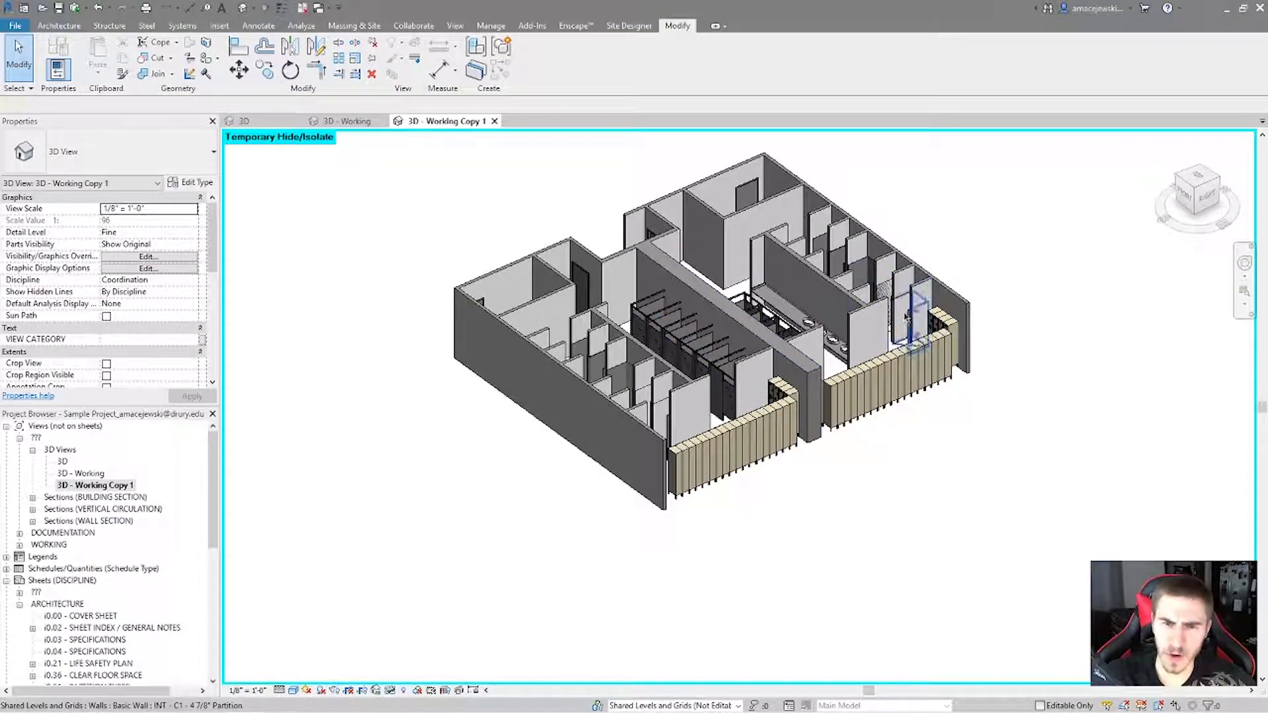
{"action": "middle_click_drag", "start_coordinate": [914, 317], "coordinate": [962, 470], "text": "shift"}
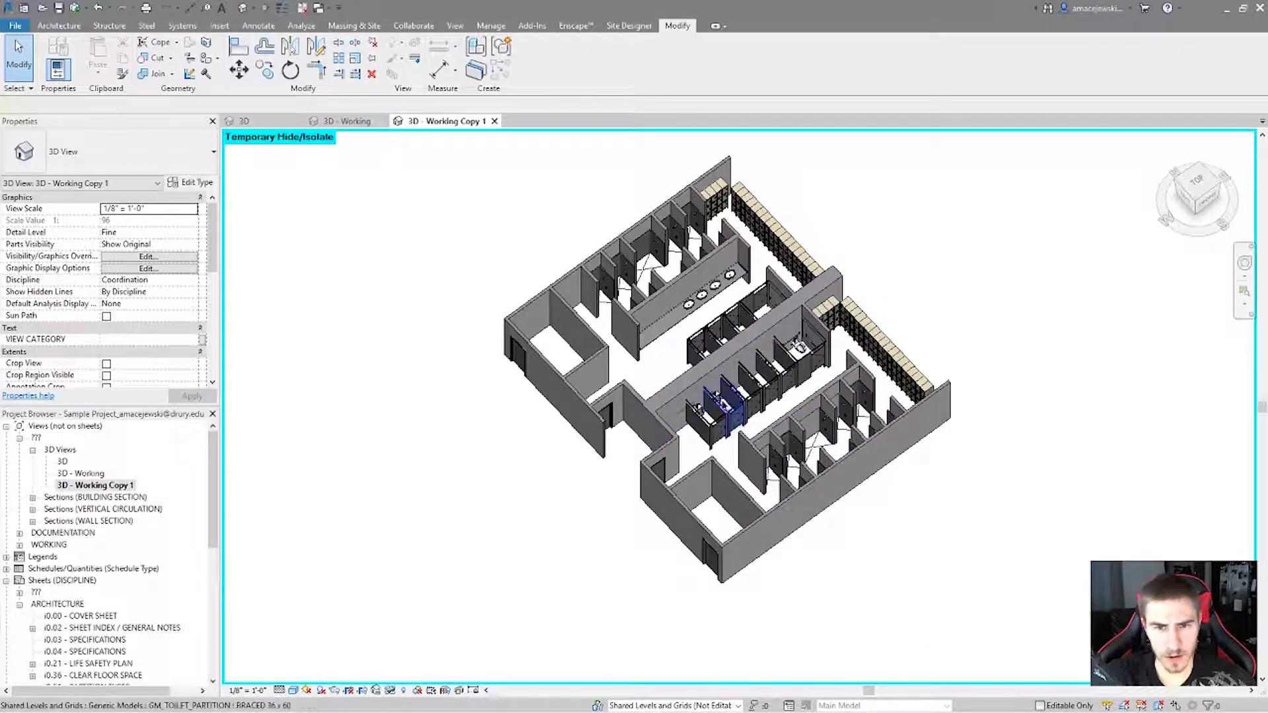
{"action": "middle_click_drag", "start_coordinate": [842, 373], "coordinate": [865, 422], "text": "shift"}
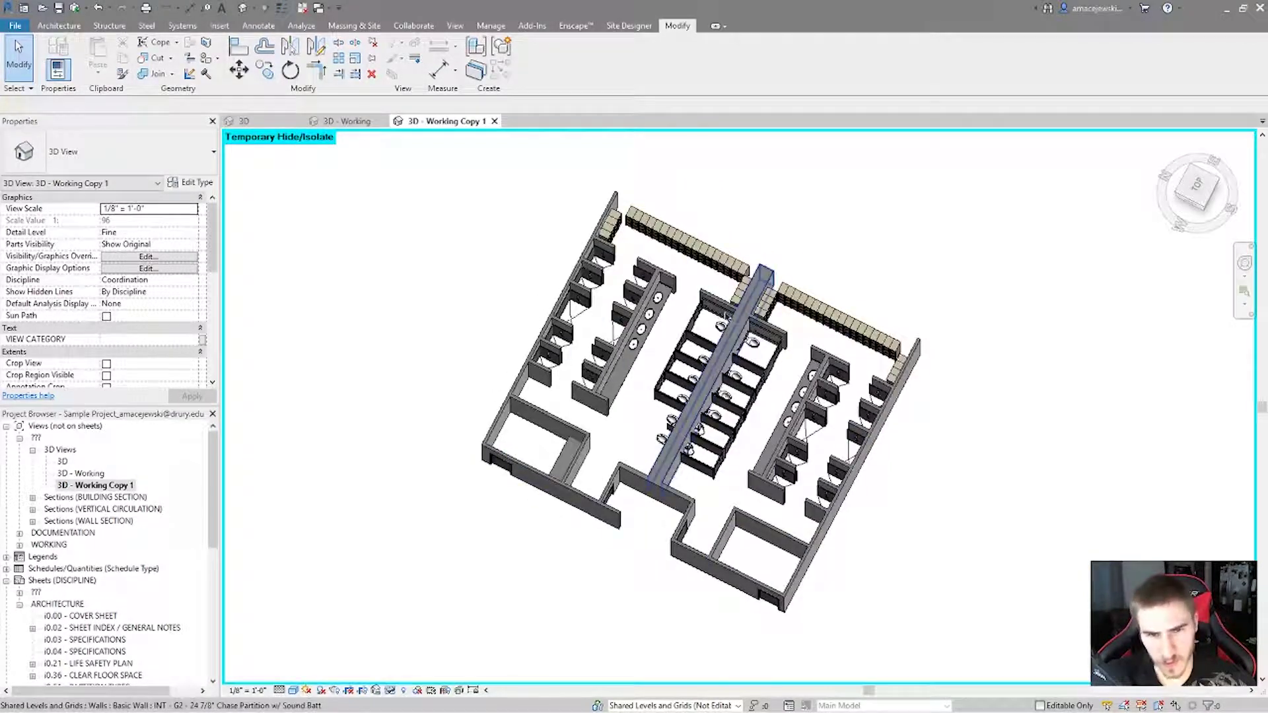
{"action": "middle_click_drag", "start_coordinate": [905, 500], "coordinate": [891, 412], "text": "shift"}
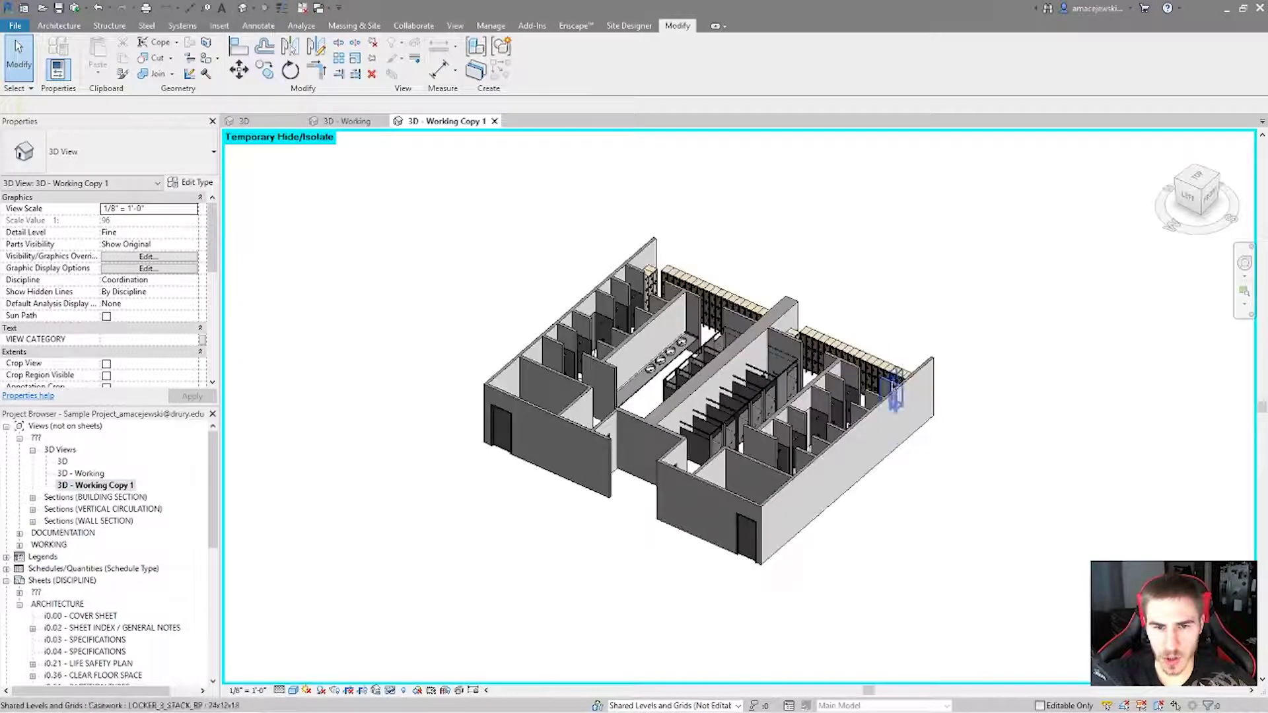
{"action": "left_click", "coordinate": [610, 367]}
{"action": "key", "text": "h"}
{"action": "key", "text": "h"}
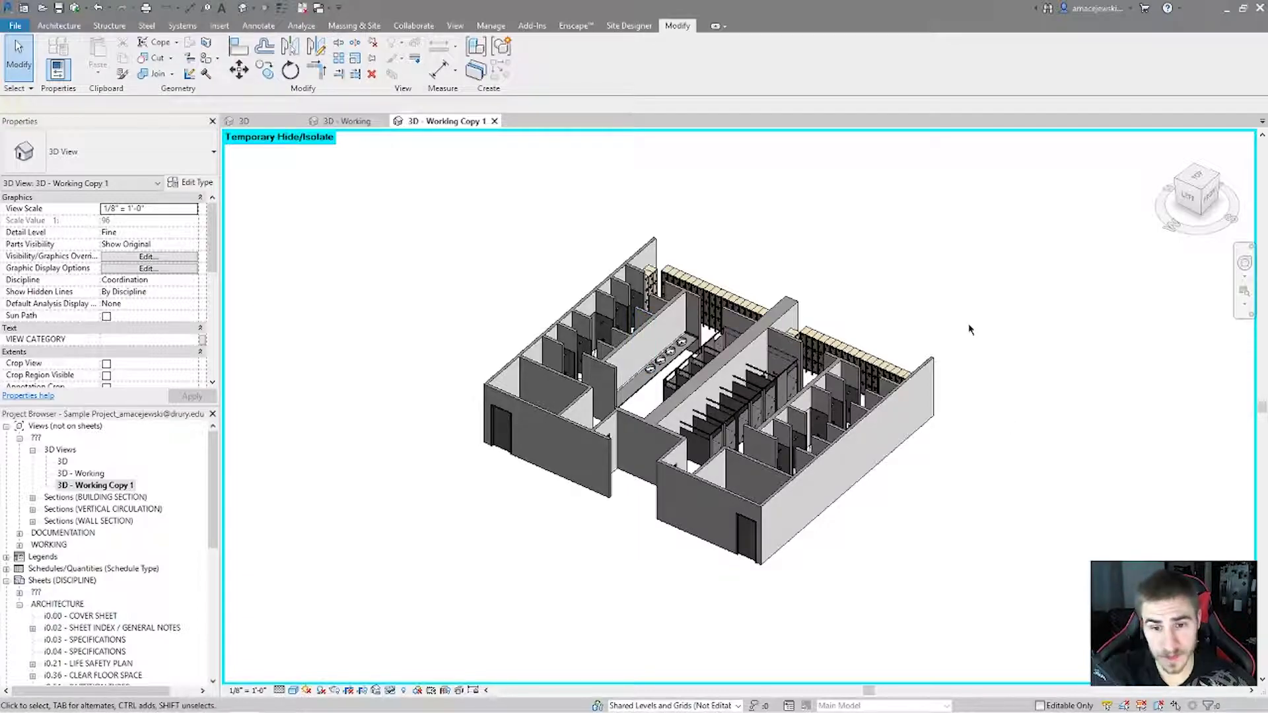
{"action": "middle_click_drag", "start_coordinate": [911, 338], "coordinate": [852, 422], "text": "shift"}
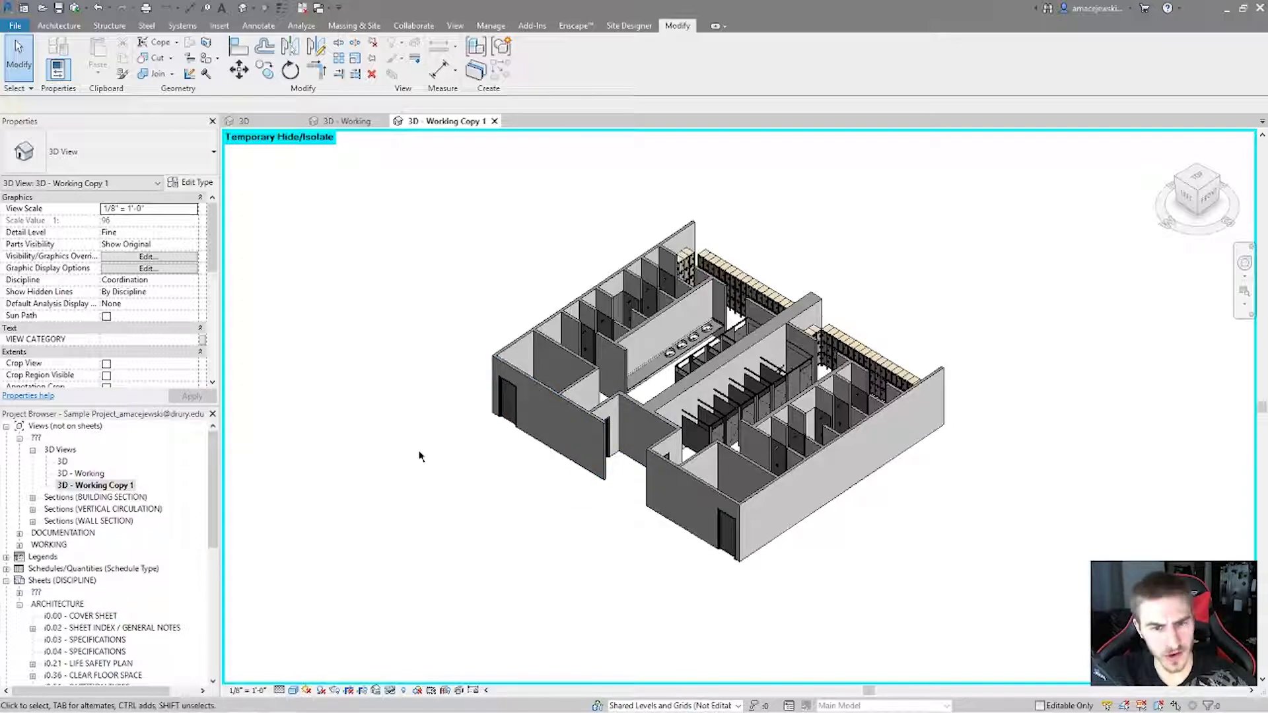
{"action": "key", "text": "Tab"}
{"action": "left_click", "coordinate": [788, 482]}
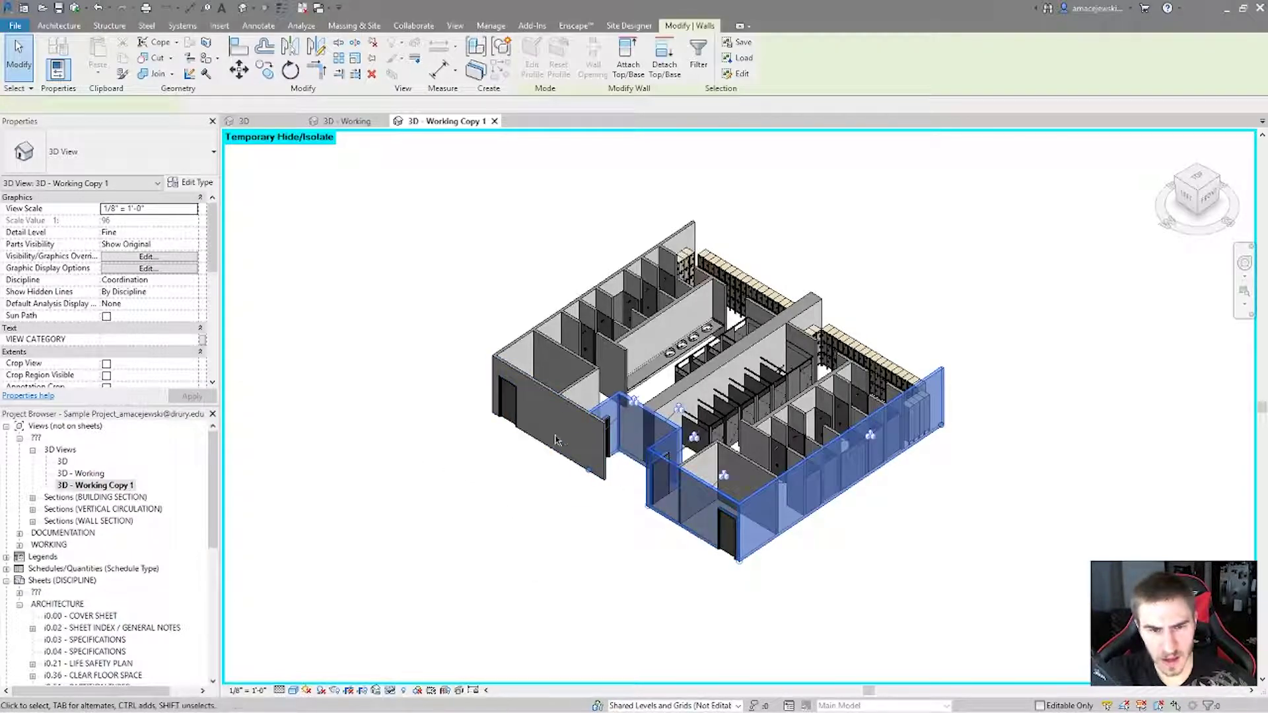
{"action": "left_click", "coordinate": [576, 419], "text": "ctrl"}
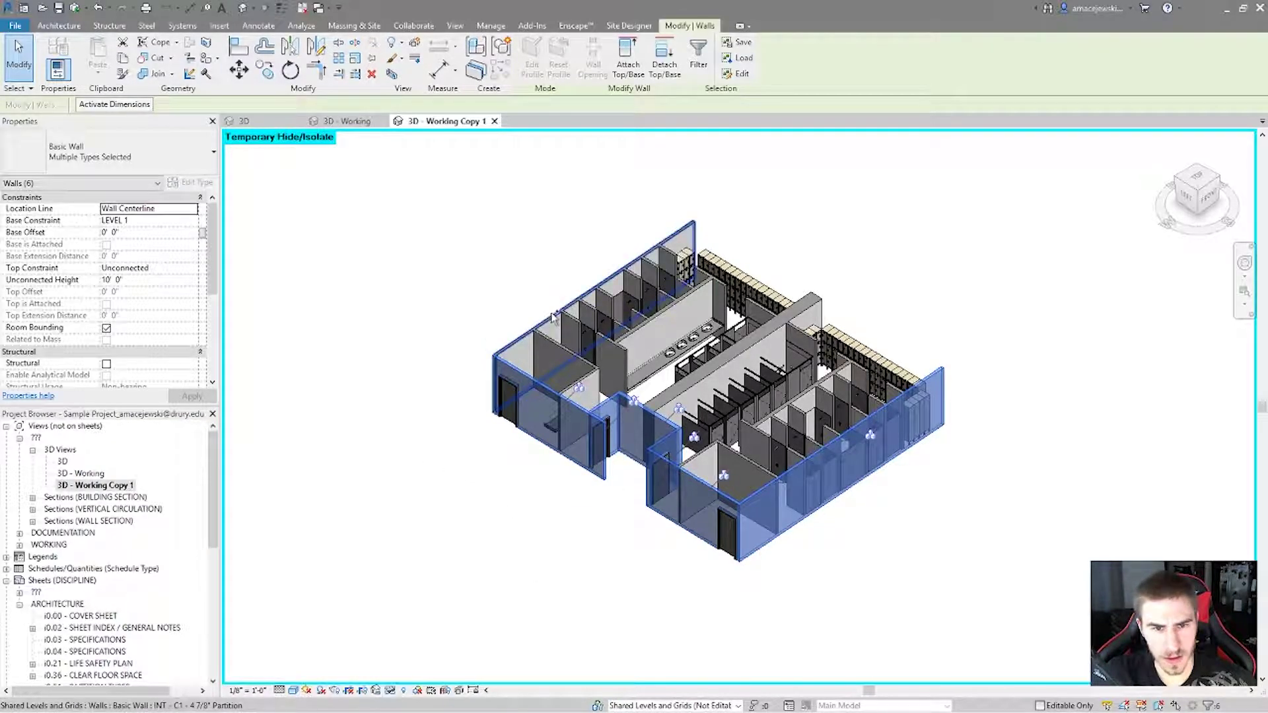
{"action": "left_click", "coordinate": [604, 317], "text": "ctrl"}
{"action": "key", "text": "Escape"}
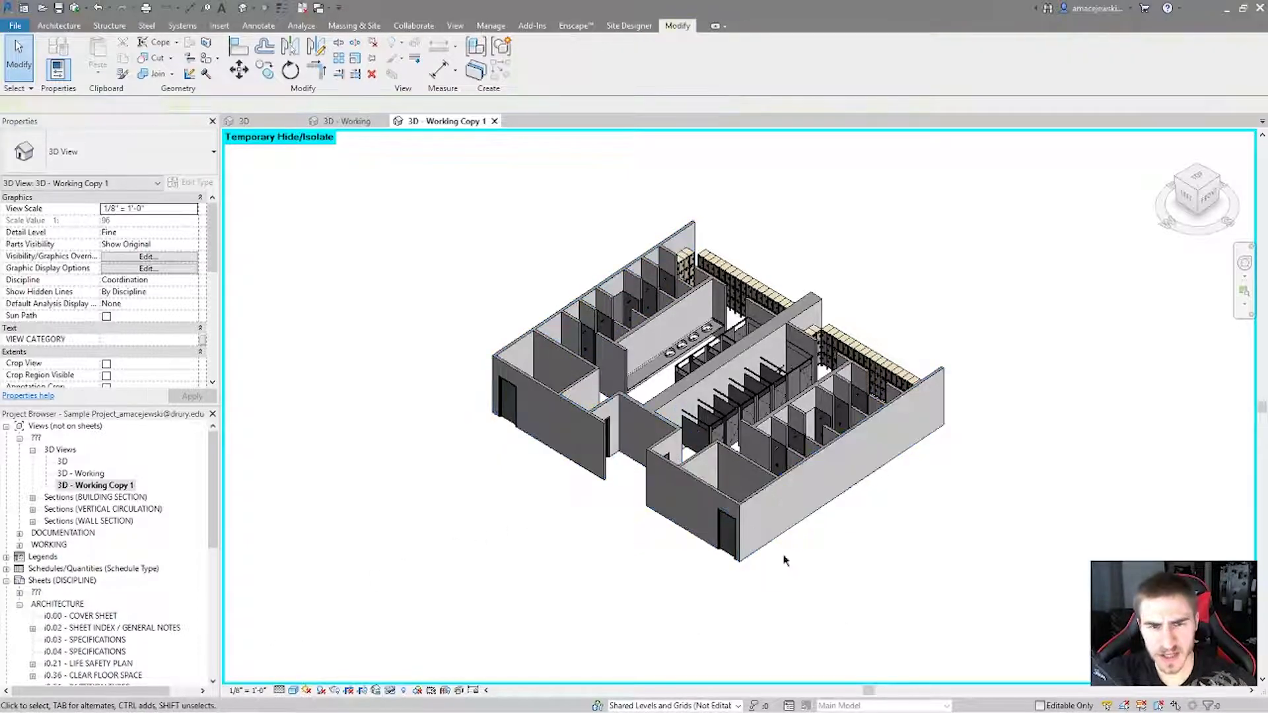
Create a displacement set from the long outer side wall next to the toilet stalls, using Displace Elements.
{"action": "left_click", "coordinate": [528, 334]}
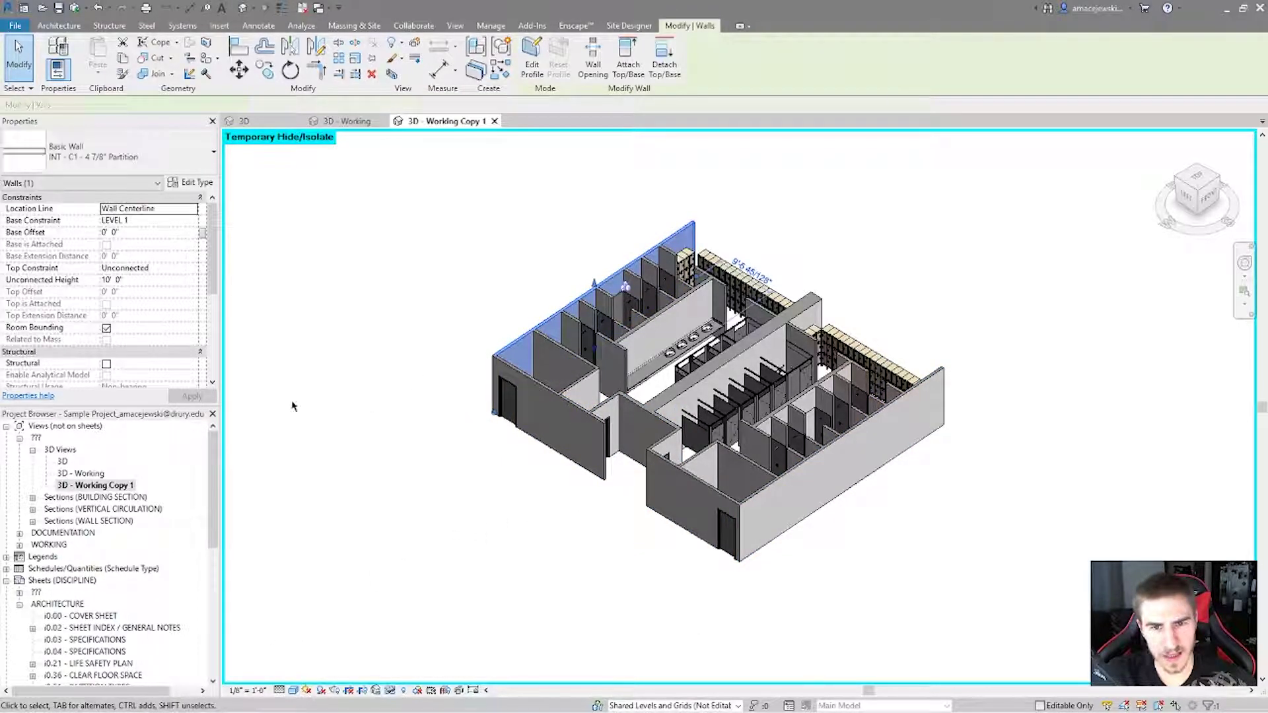
{"action": "middle_click_drag", "start_coordinate": [466, 465], "coordinate": [633, 541], "text": "shift"}
{"action": "scroll", "coordinate": [594, 528], "scroll_direction": "up", "scroll_amount": 2}
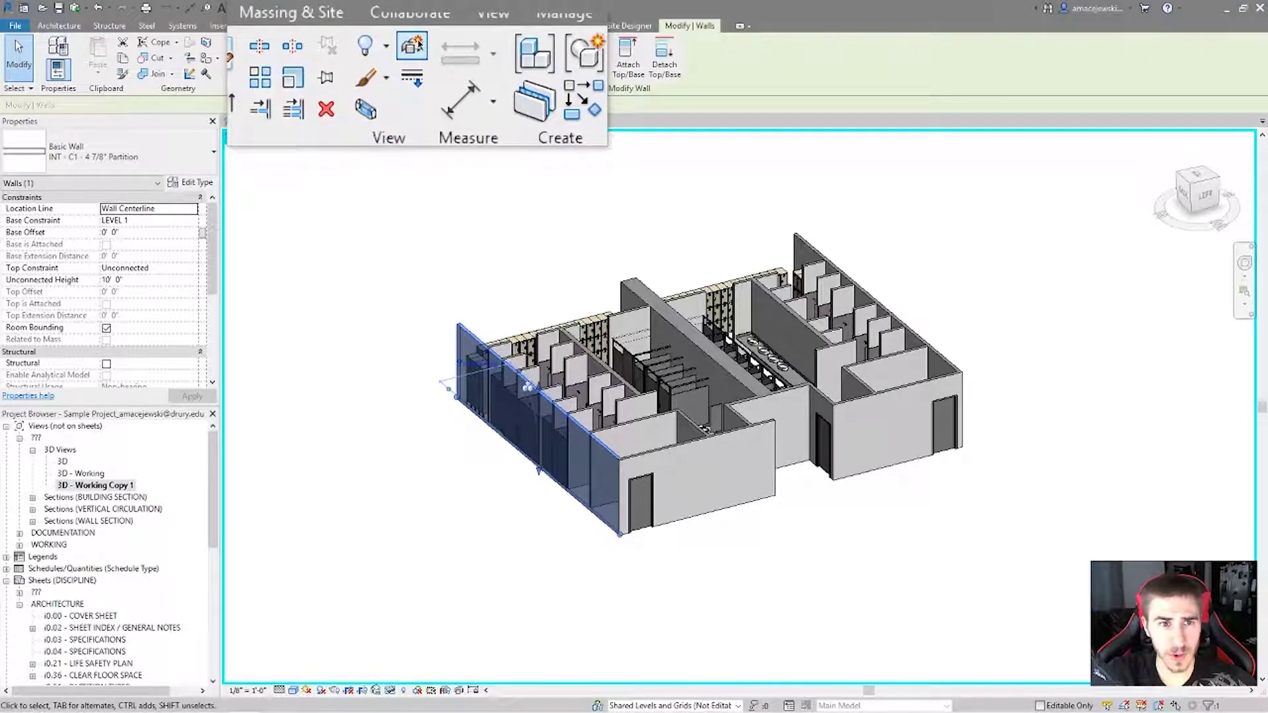
{"action": "left_click", "coordinate": [427, 45]}
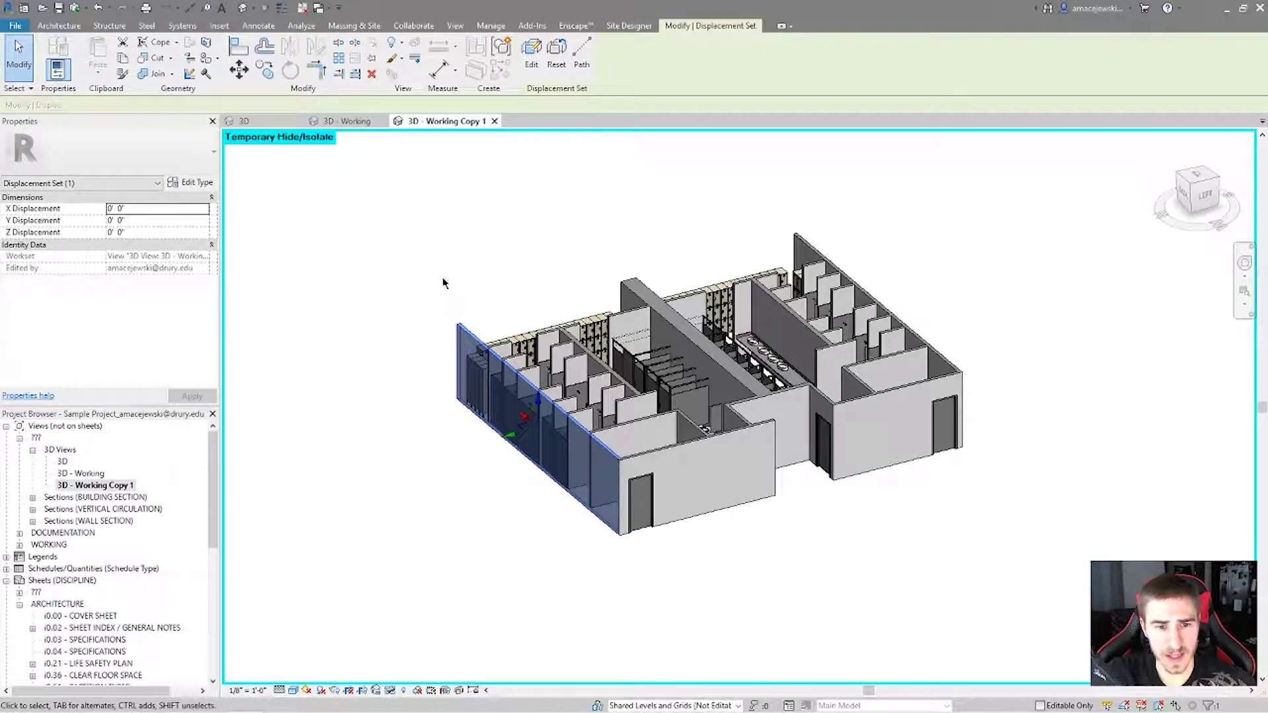
Displace the outer side wall about 13' 4" outward along the Y axis, away from the stalls.
{"action": "middle_click_drag", "start_coordinate": [505, 476], "coordinate": [561, 426], "text": "shift"}
{"action": "scroll", "coordinate": [563, 423], "scroll_direction": "up", "scroll_amount": 3}
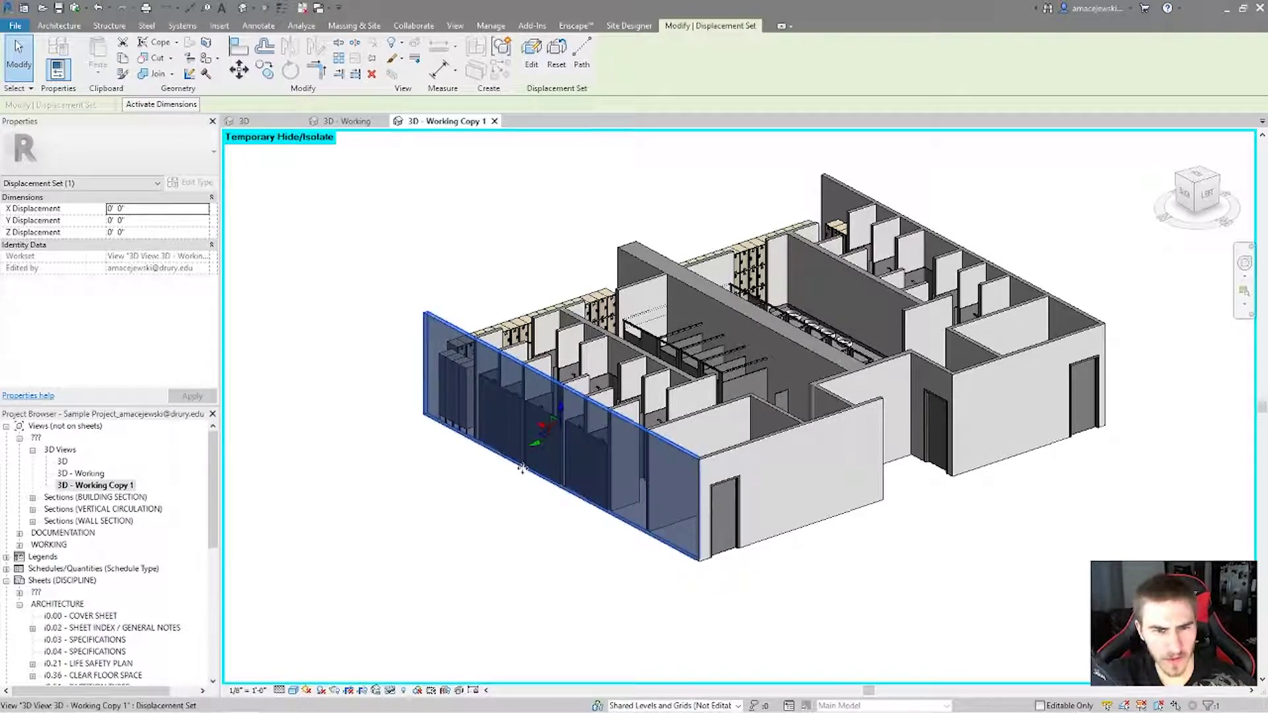
{"action": "middle_click_drag", "start_coordinate": [566, 515], "coordinate": [556, 440], "text": "shift"}
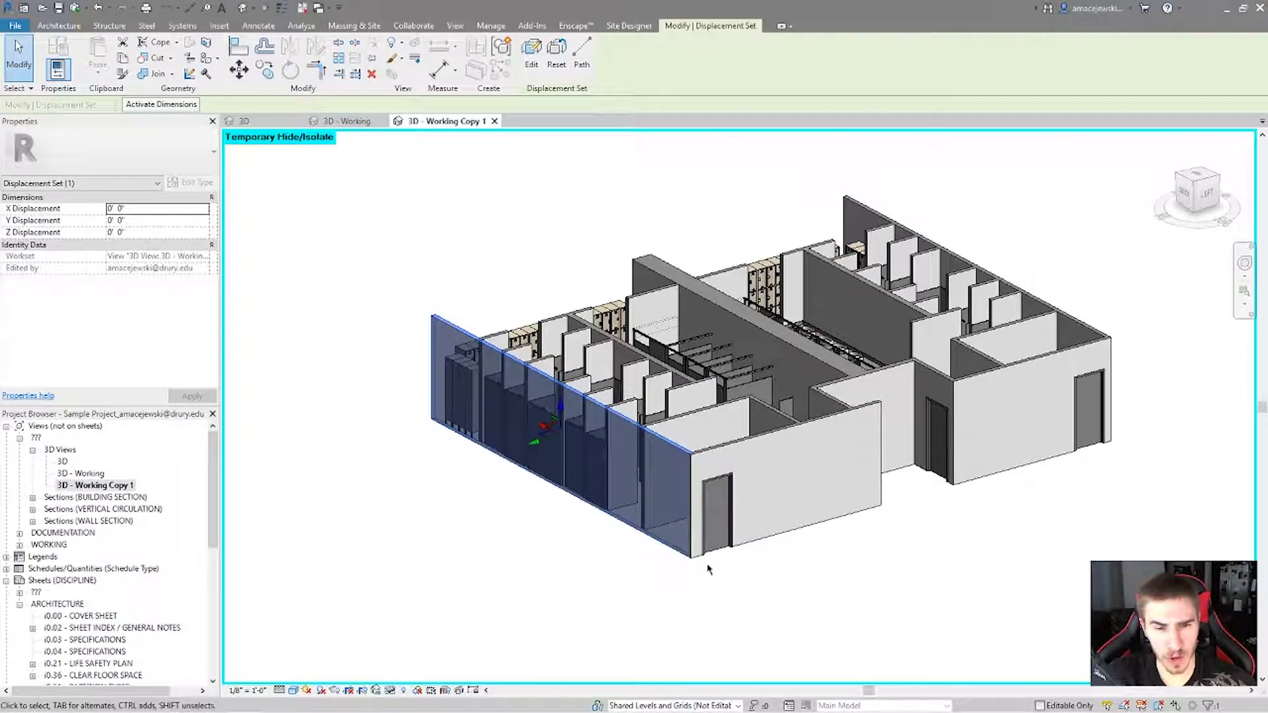
{"action": "middle_click_drag", "start_coordinate": [716, 557], "coordinate": [614, 466], "text": "shift"}
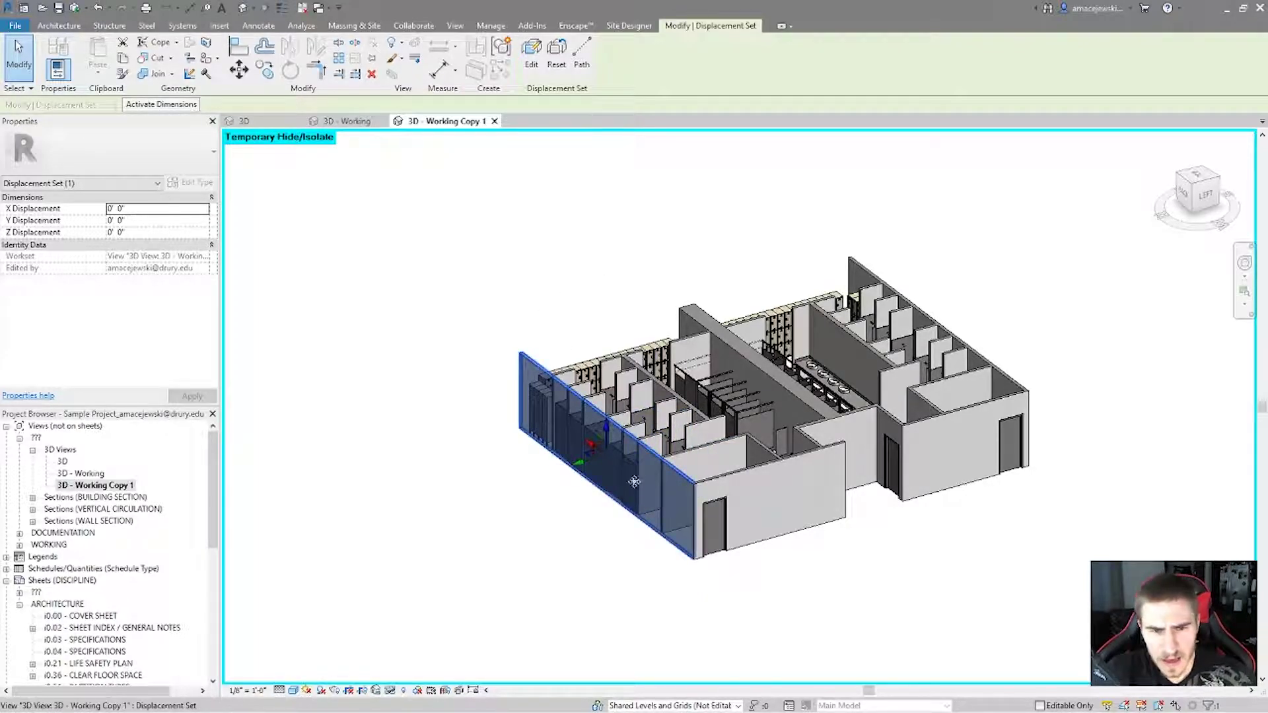
{"action": "left_click_drag", "start_coordinate": [577, 470], "coordinate": [490, 501]}
{"action": "middle_click_drag", "start_coordinate": [727, 594], "coordinate": [664, 533], "text": "shift"}
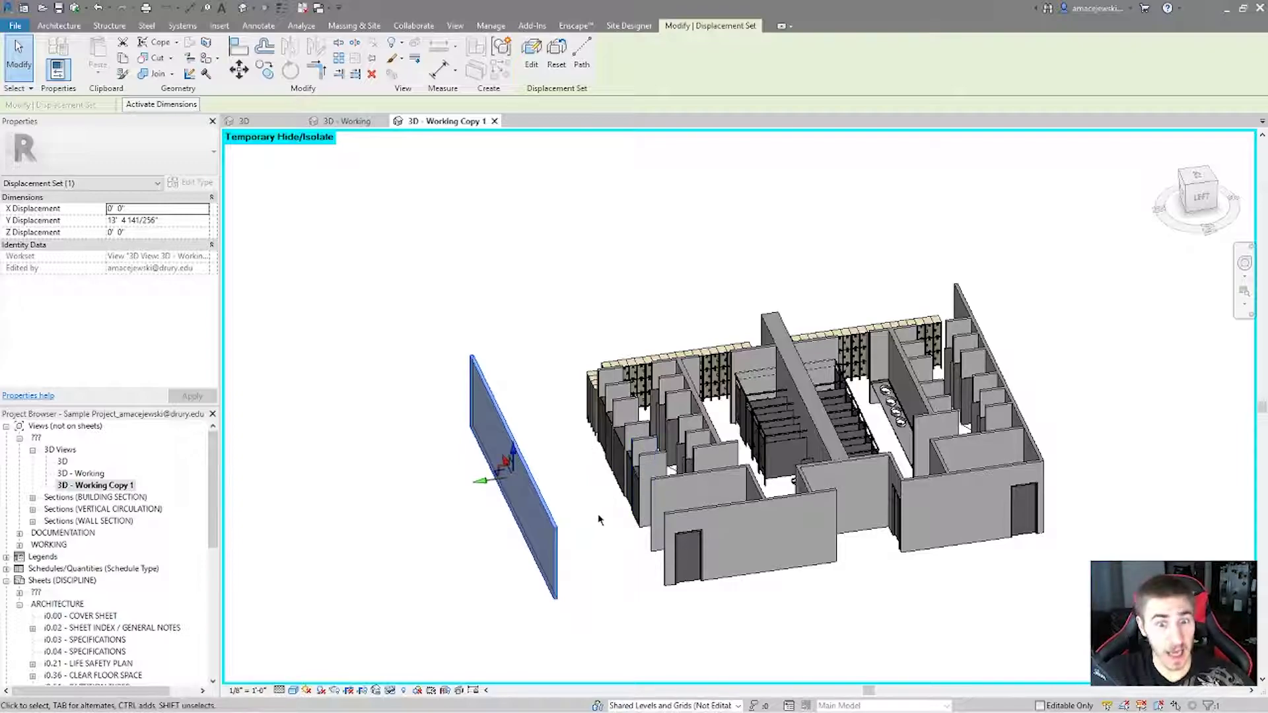
{"action": "middle_click_drag", "start_coordinate": [636, 437], "coordinate": [637, 464], "text": "shift"}
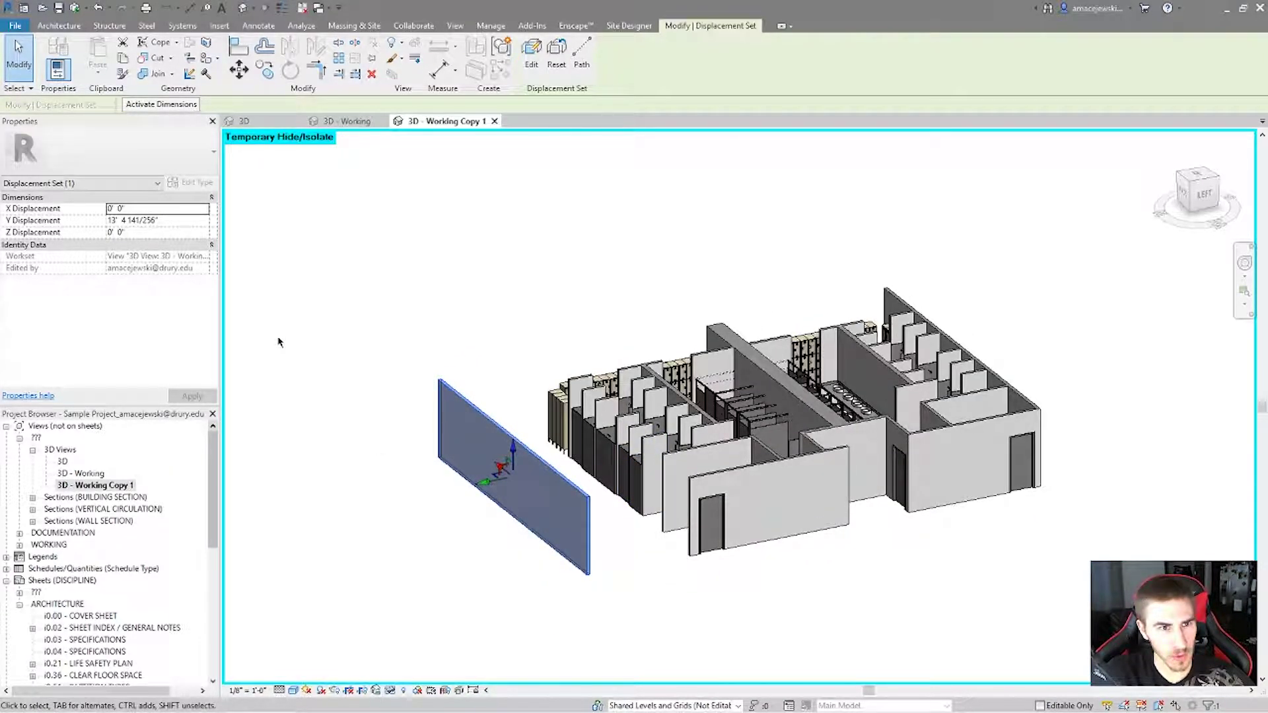
Open the 3D - Working view and select the same side wall to compare its position there.
{"action": "left_click", "coordinate": [348, 121]}
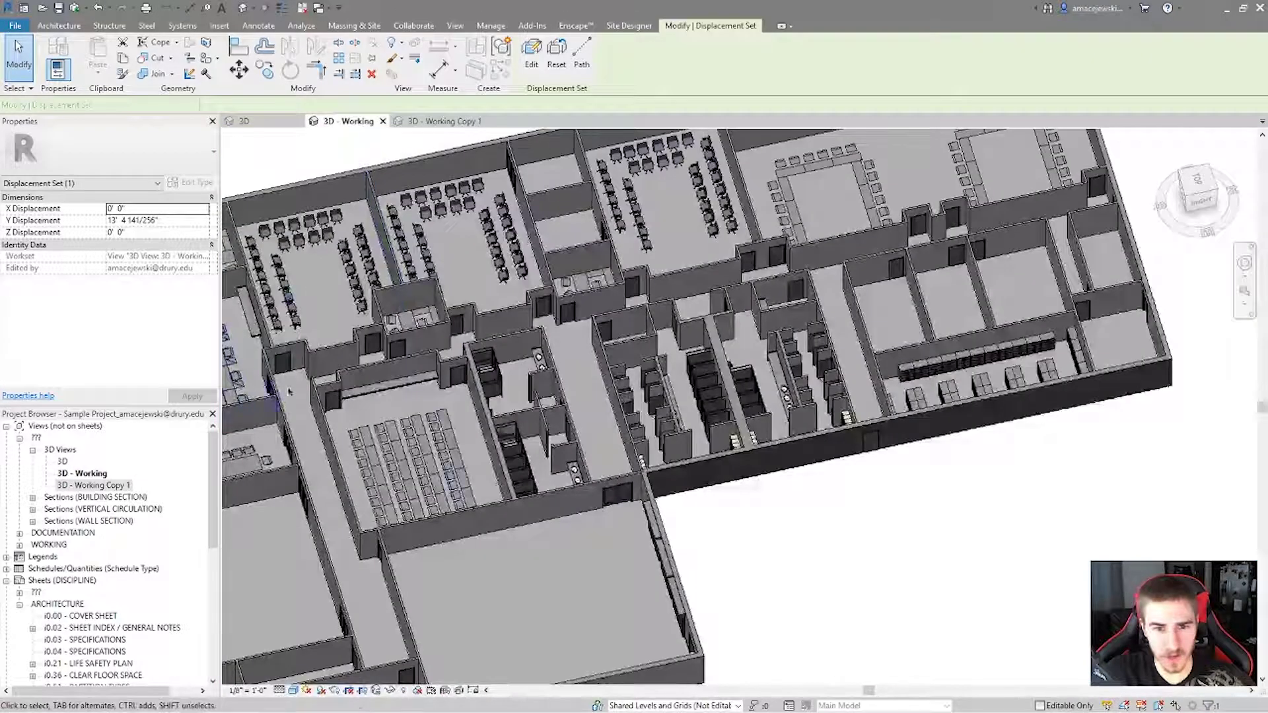
{"action": "scroll", "coordinate": [752, 390], "scroll_direction": "up", "scroll_amount": 5}
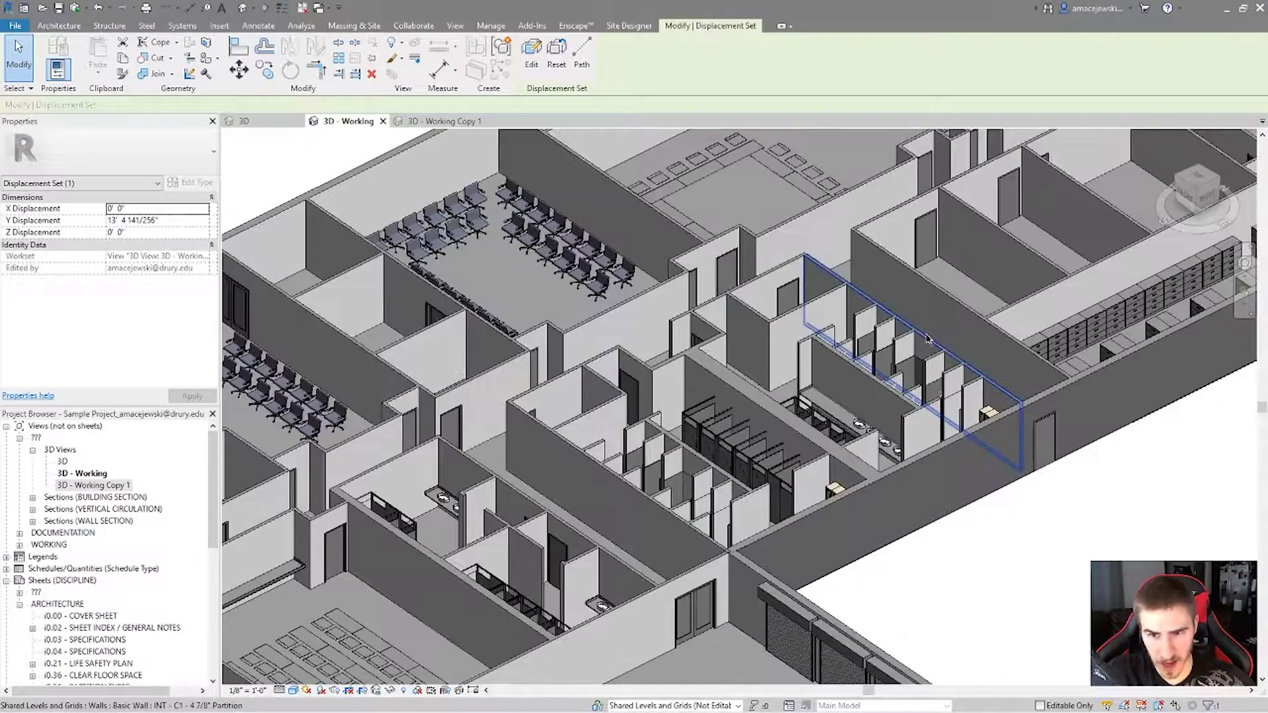
{"action": "left_click", "coordinate": [928, 338]}
{"action": "middle_click_drag", "start_coordinate": [927, 338], "coordinate": [914, 386], "text": "shift"}
{"action": "left_click", "coordinate": [907, 356]}
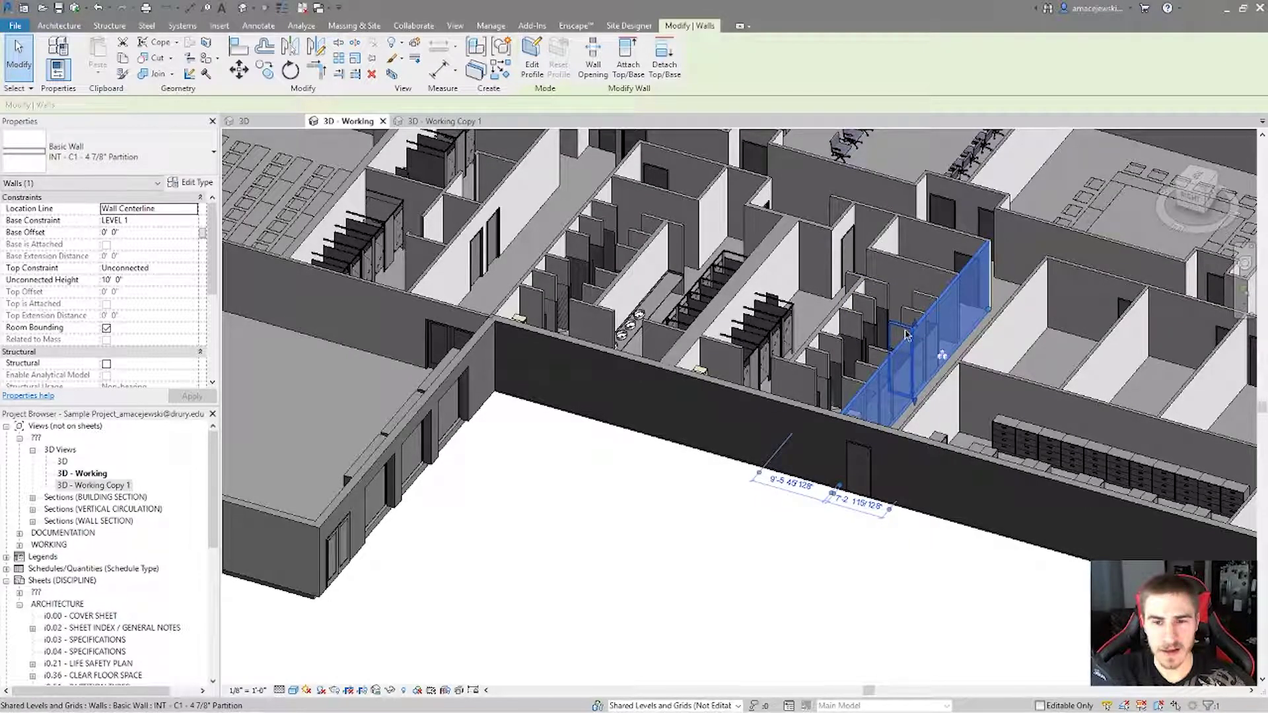
{"action": "middle_click_drag", "start_coordinate": [713, 337], "coordinate": [715, 392]}
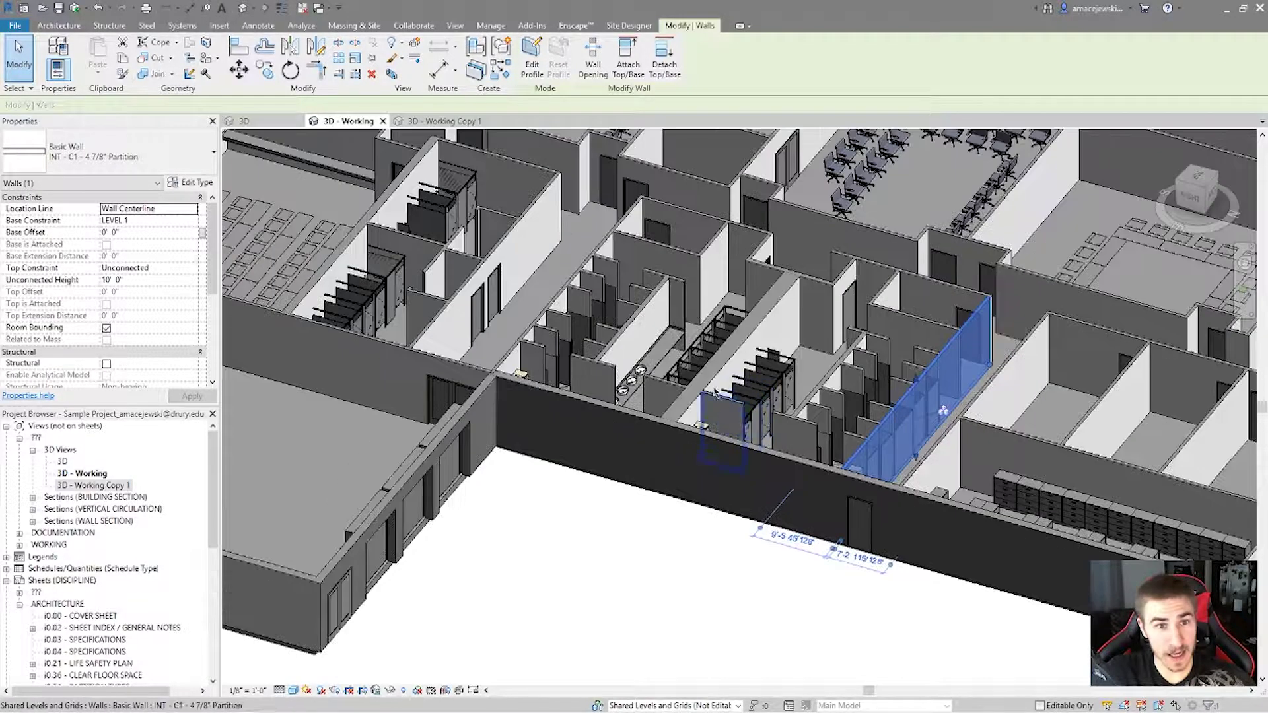
Return to the 3D - Working Copy 1 view, inspect the displaced wall and clear the selection.
{"action": "left_click", "coordinate": [446, 123]}
{"action": "middle_click_drag", "start_coordinate": [633, 542], "coordinate": [518, 512], "text": "shift"}
{"action": "middle_click_drag", "start_coordinate": [453, 562], "coordinate": [513, 501], "text": "shift"}
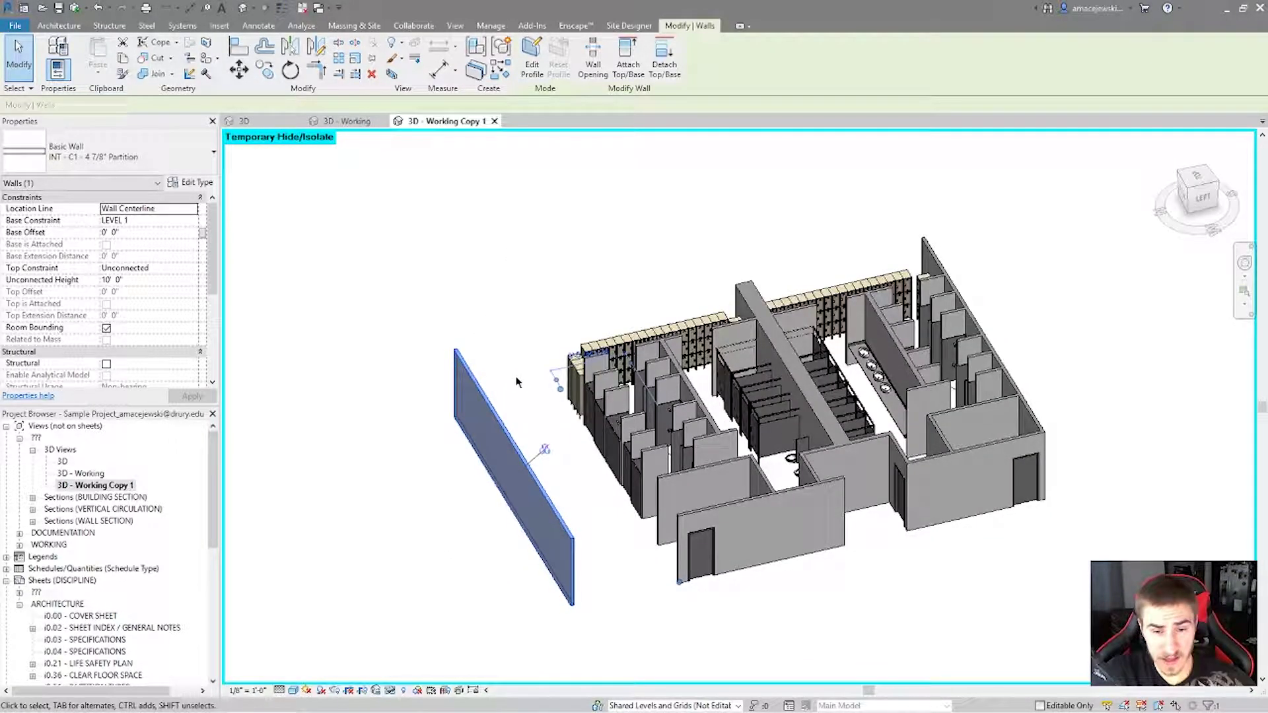
{"action": "left_click", "coordinate": [521, 283]}
{"action": "middle_click_drag", "start_coordinate": [521, 283], "coordinate": [548, 290], "text": "shift"}
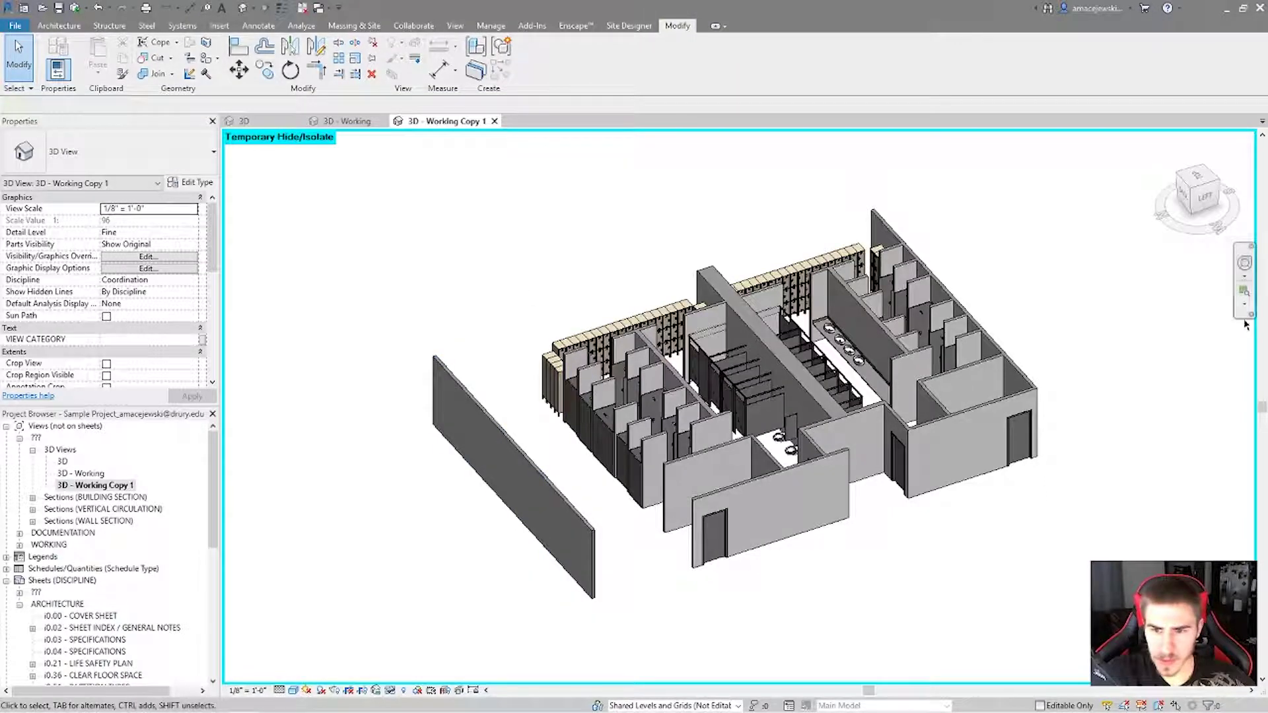
Create a displacement set from the long outer wall on the opposite side of the locker rooms.
{"action": "left_click", "coordinate": [998, 309]}
{"action": "middle_click_drag", "start_coordinate": [998, 309], "coordinate": [846, 326]}
{"action": "left_click", "coordinate": [414, 45]}
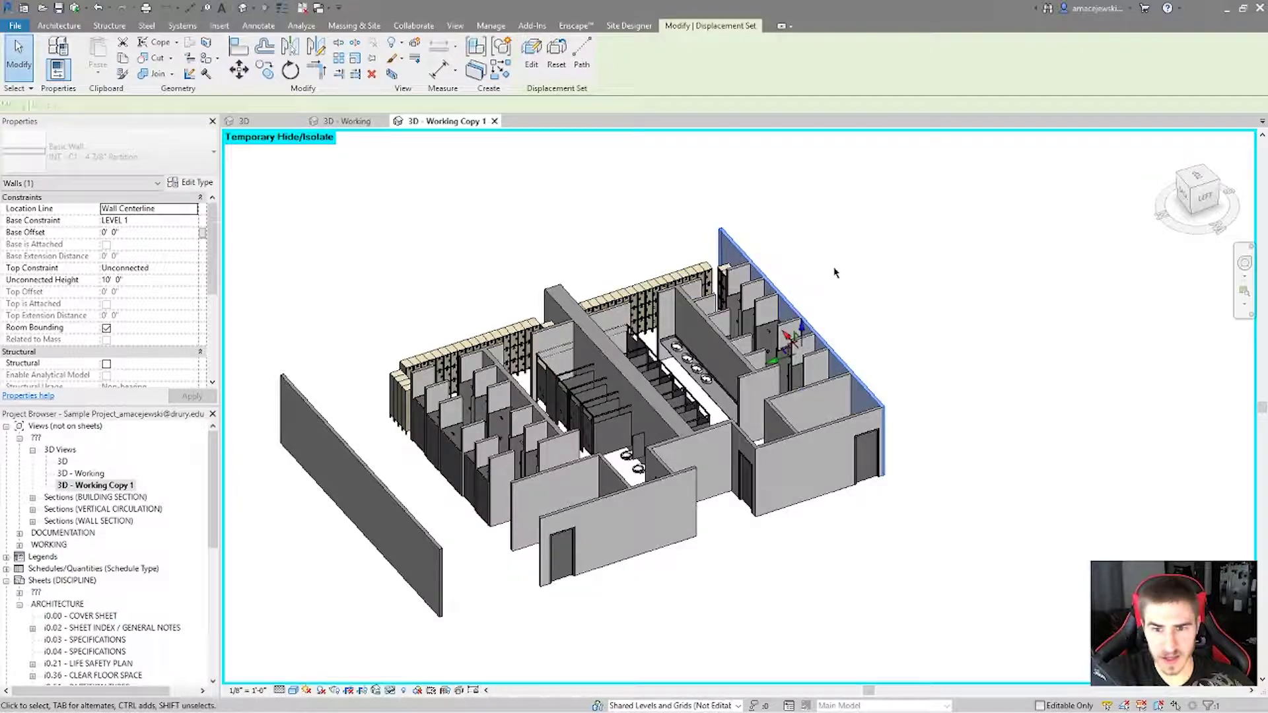
Displace the long outer wall outward along the Y axis, away from the locker rooms, and clear the selection.
{"action": "middle_click_drag", "start_coordinate": [831, 275], "coordinate": [772, 348], "text": "shift"}
{"action": "left_click_drag", "start_coordinate": [775, 348], "coordinate": [861, 345]}
{"action": "middle_click_drag", "start_coordinate": [540, 499], "coordinate": [817, 594], "text": "shift"}
{"action": "key", "text": "Escape"}
Create a displacement set from the connected front entrance walls of both locker rooms, including the recessed middle section.
{"action": "middle_click_drag", "start_coordinate": [807, 370], "coordinate": [579, 514], "text": "shift"}
{"action": "key", "text": "Tab"}
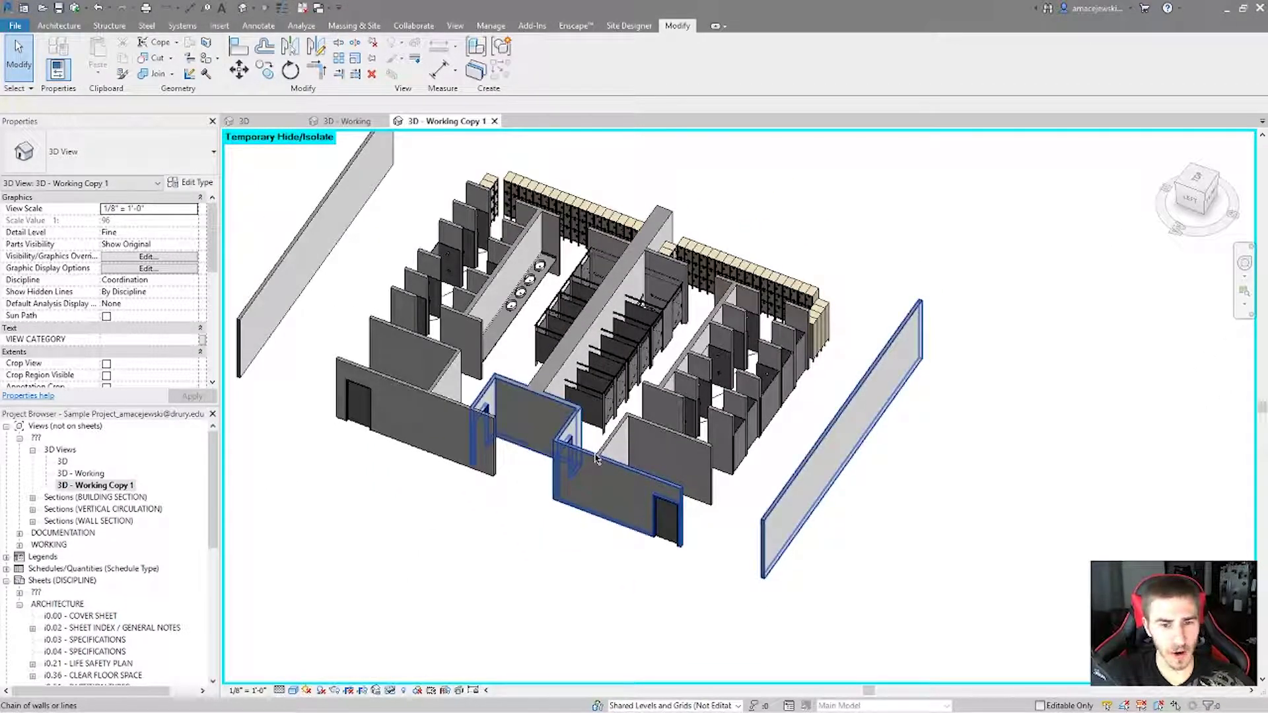
{"action": "left_click", "coordinate": [597, 462]}
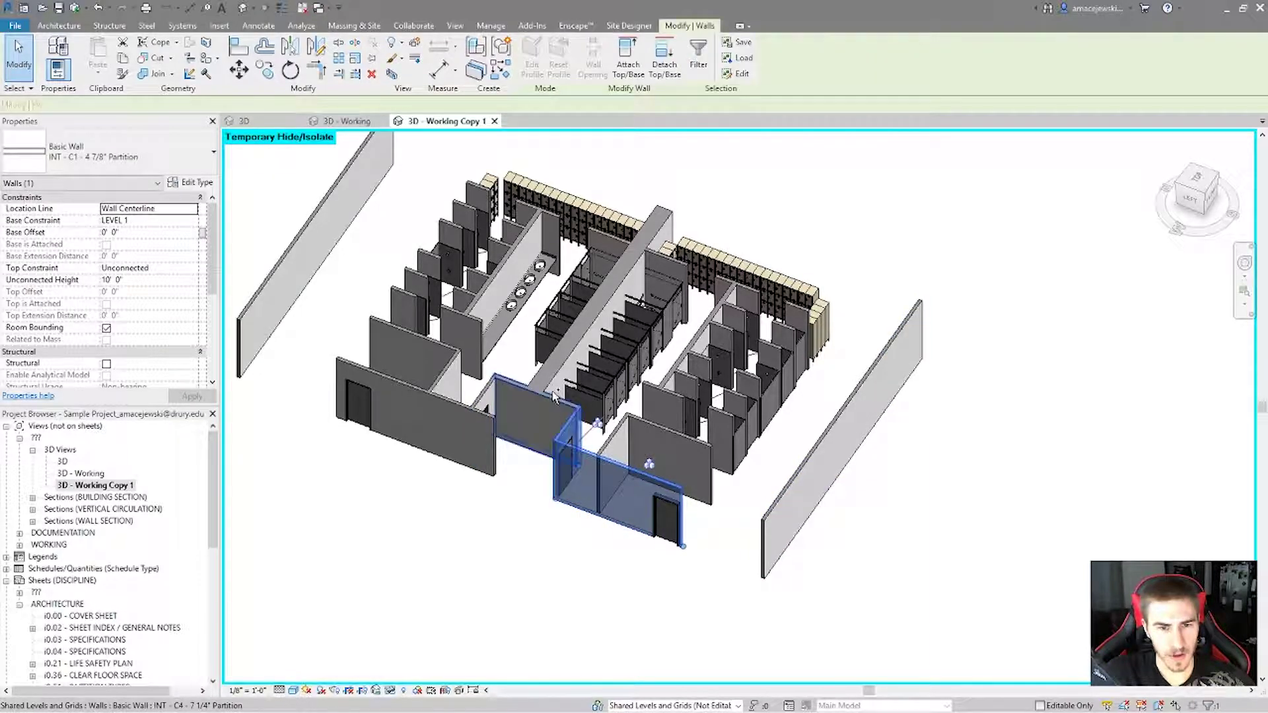
{"action": "left_click", "coordinate": [552, 407], "text": "ctrl"}
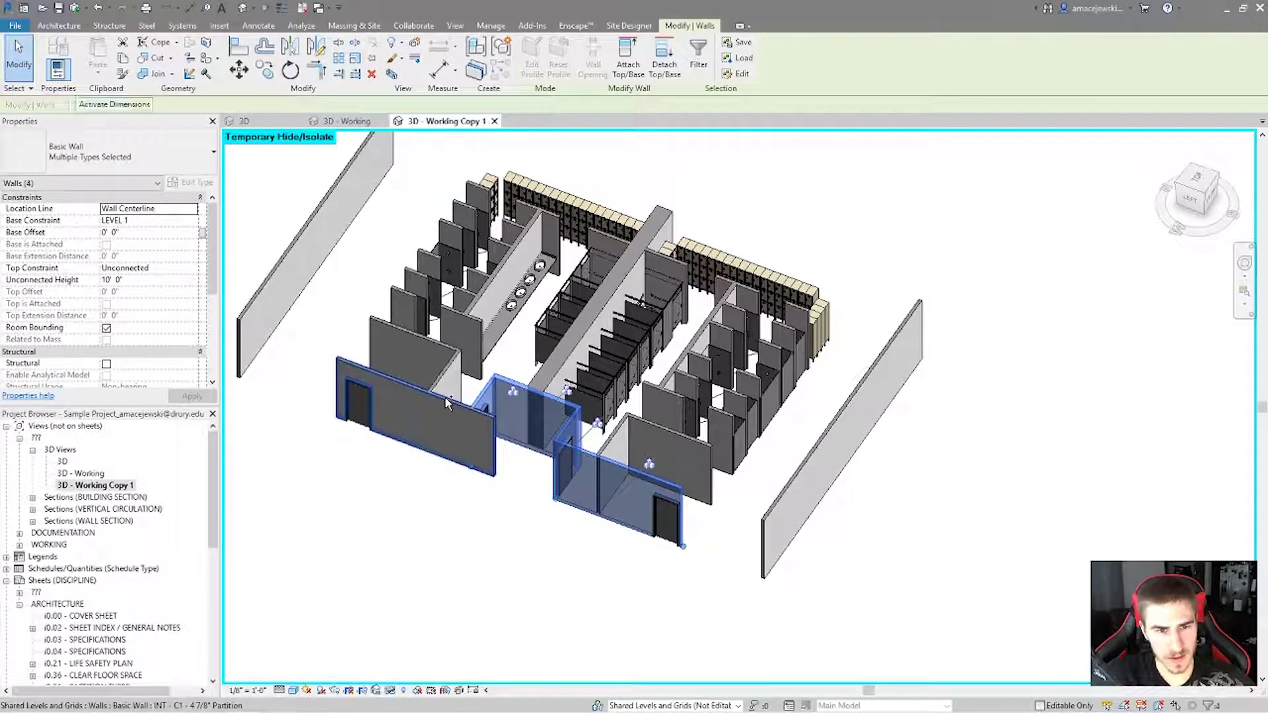
{"action": "left_click", "coordinate": [478, 452], "text": "ctrl"}
{"action": "middle_click_drag", "start_coordinate": [511, 534], "coordinate": [529, 476], "text": "shift"}
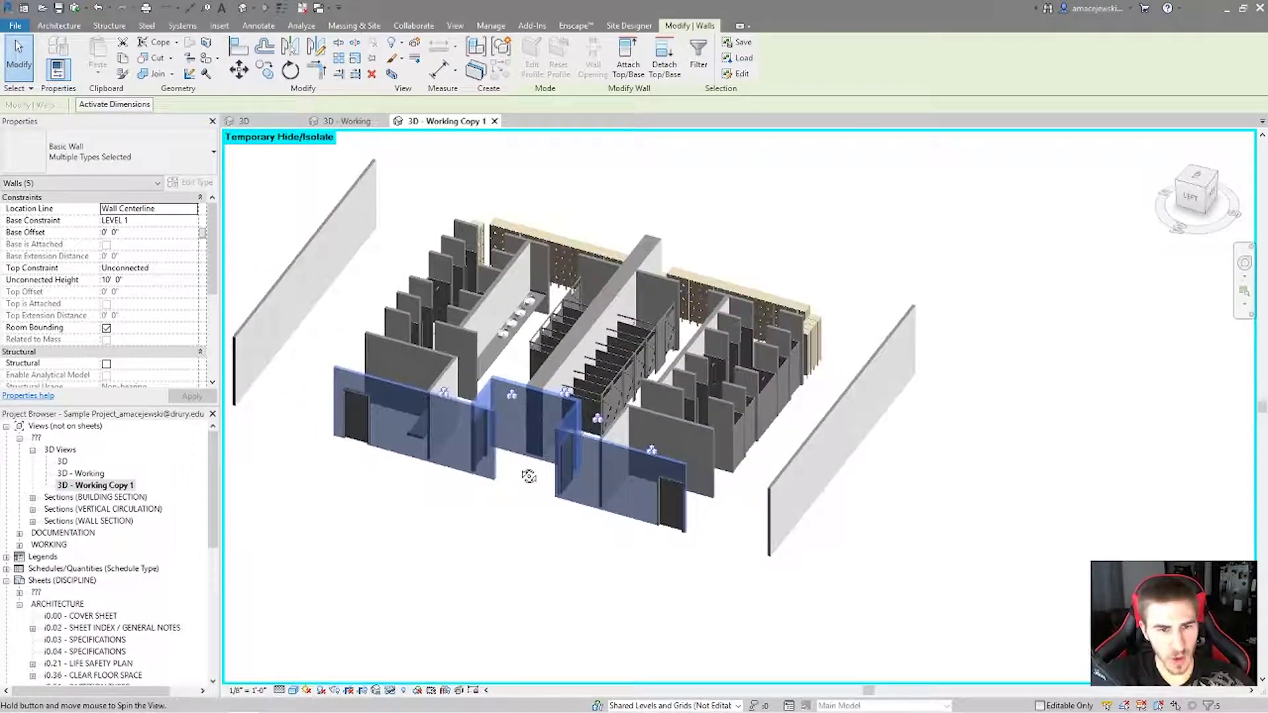
{"action": "left_click", "coordinate": [414, 44]}
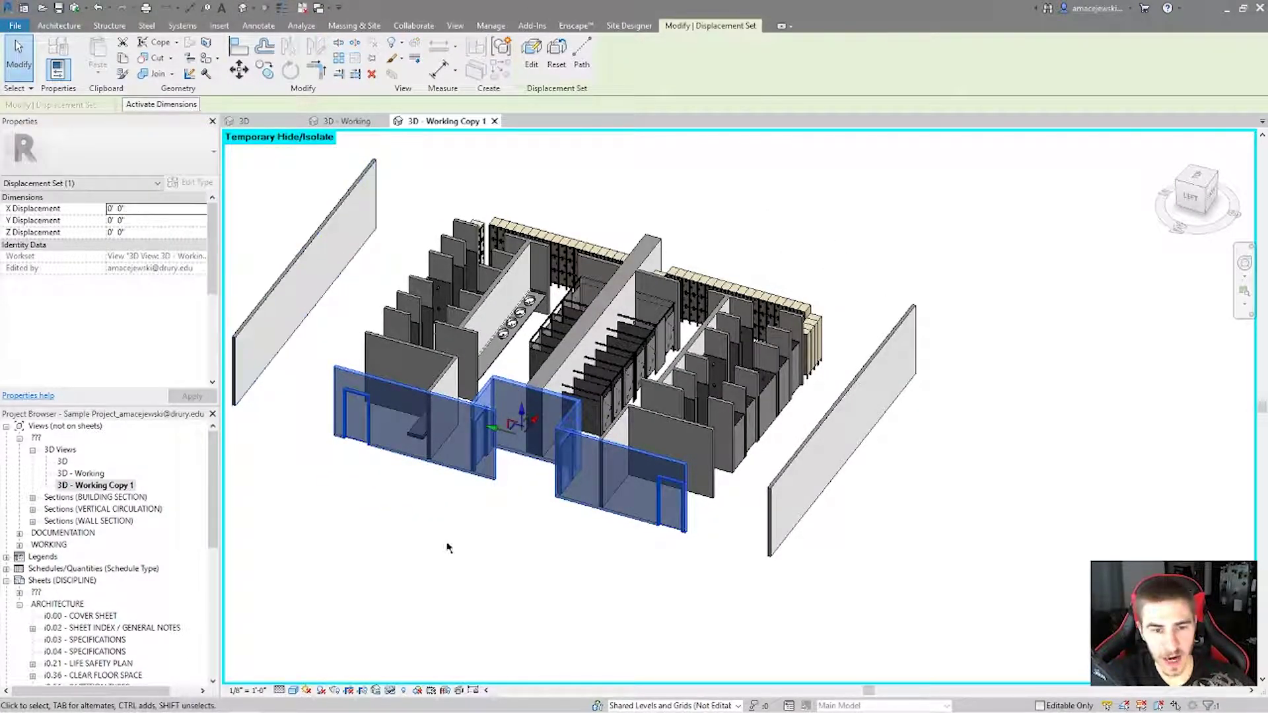
Displace the front entrance walls about 13' 5" outward along the negative X axis and clear the selection.
{"action": "middle_click_drag", "start_coordinate": [453, 541], "coordinate": [620, 494], "text": "shift"}
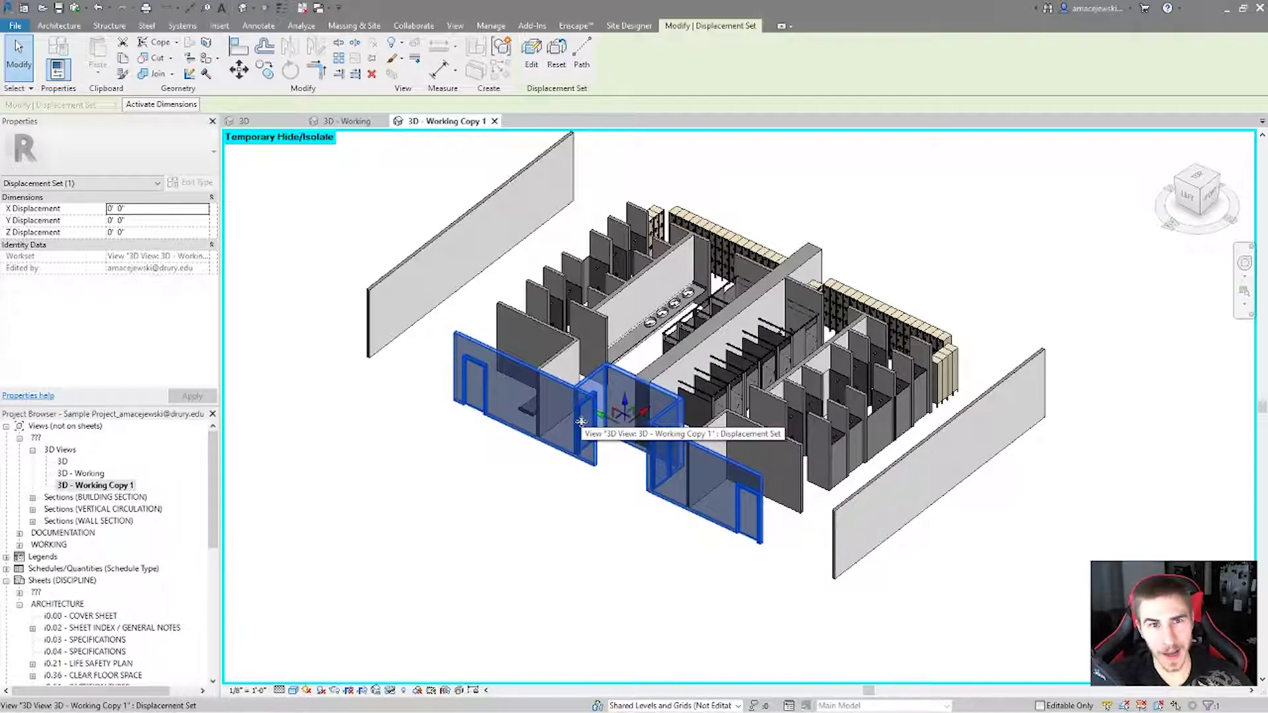
{"action": "middle_click_drag", "start_coordinate": [555, 482], "coordinate": [577, 447], "text": "shift"}
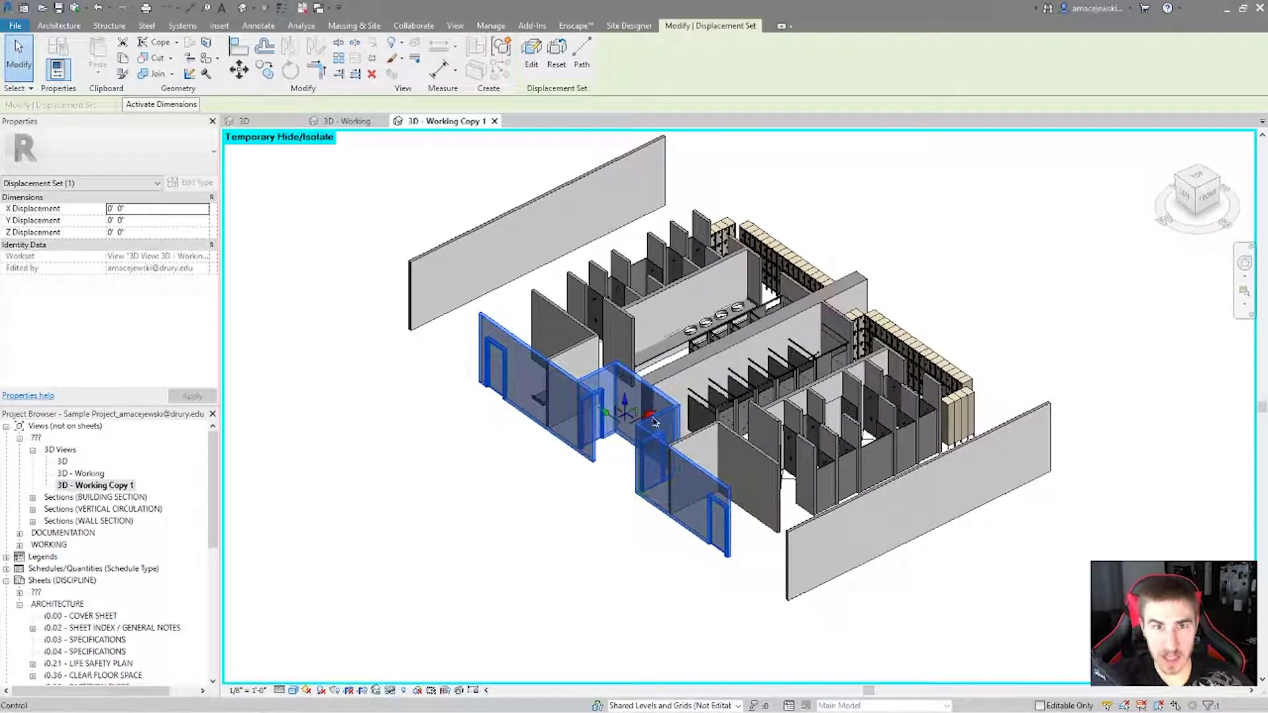
{"action": "left_click_drag", "start_coordinate": [647, 414], "coordinate": [563, 452]}
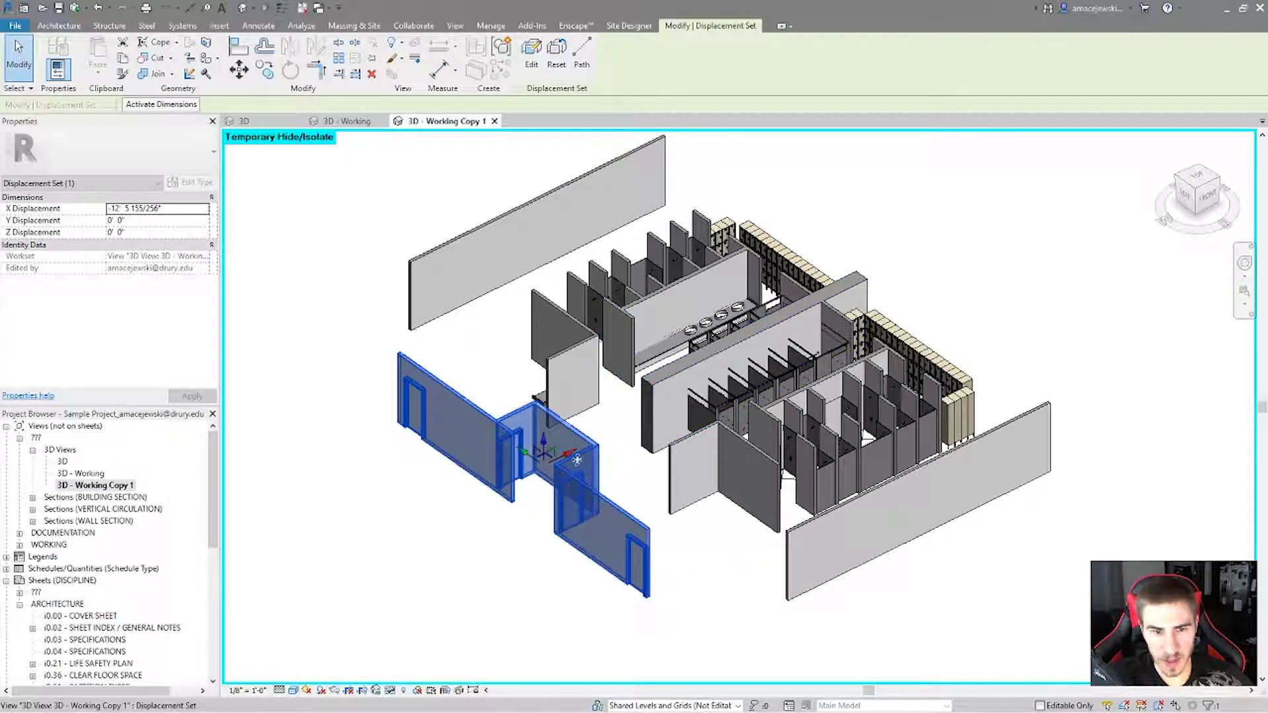
{"action": "middle_click_drag", "start_coordinate": [654, 422], "coordinate": [533, 518], "text": "shift"}
{"action": "middle_click_drag", "start_coordinate": [893, 456], "coordinate": [528, 497], "text": "shift"}
{"action": "key", "text": "Escape"}
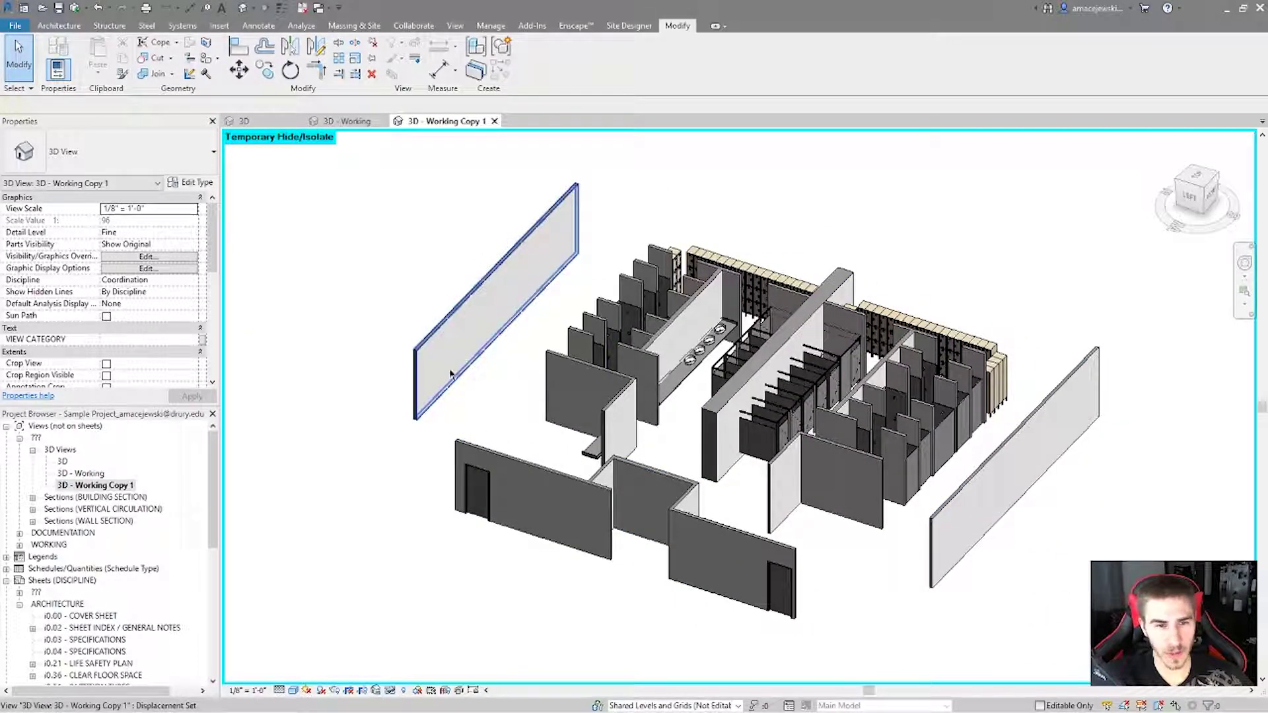
Select the front wall set and the first displaced side wall in turn to check their displacement values.
{"action": "middle_click_drag", "start_coordinate": [481, 509], "coordinate": [462, 503], "text": "shift"}
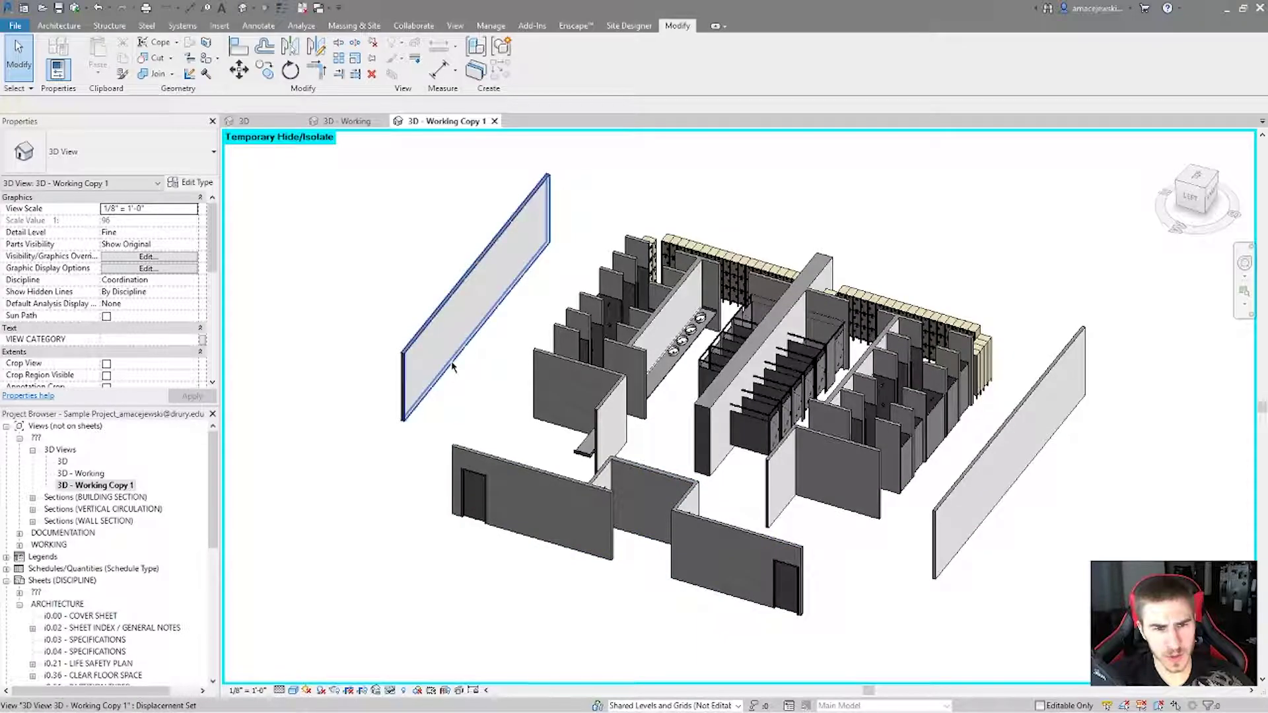
{"action": "left_click", "coordinate": [507, 469]}
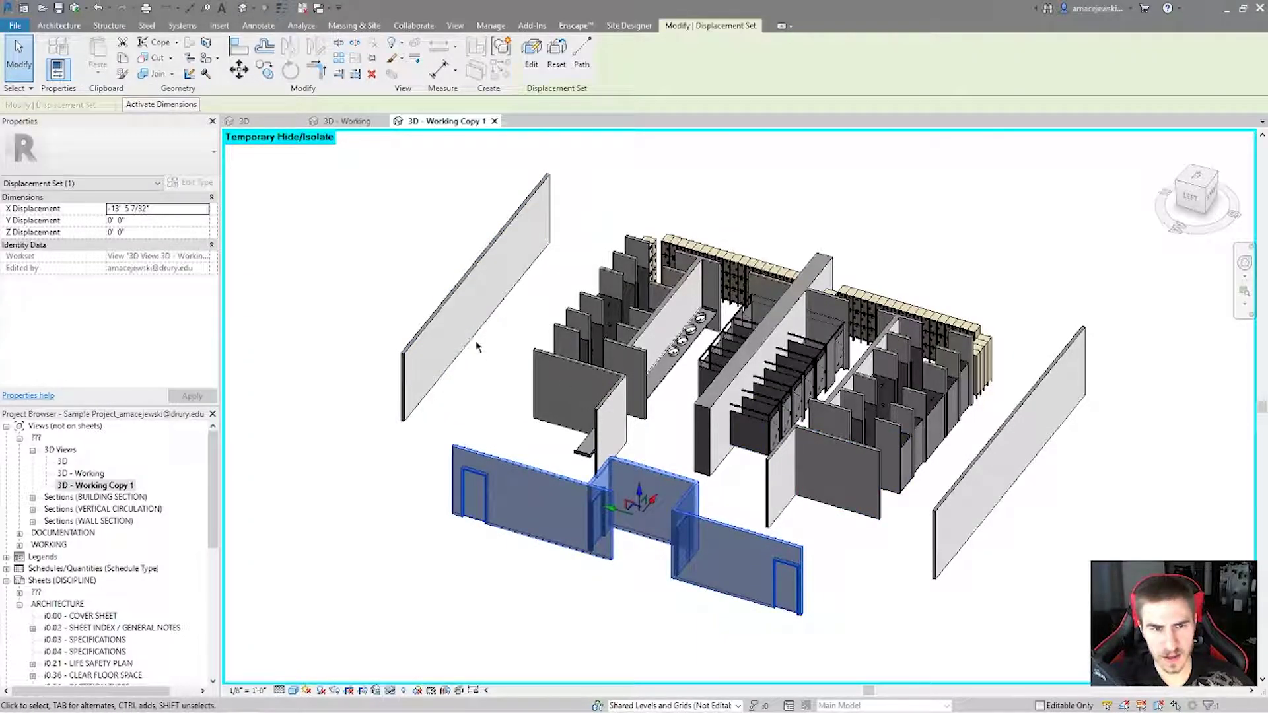
{"action": "left_click", "coordinate": [501, 323]}
{"action": "left_click", "coordinate": [549, 198]}
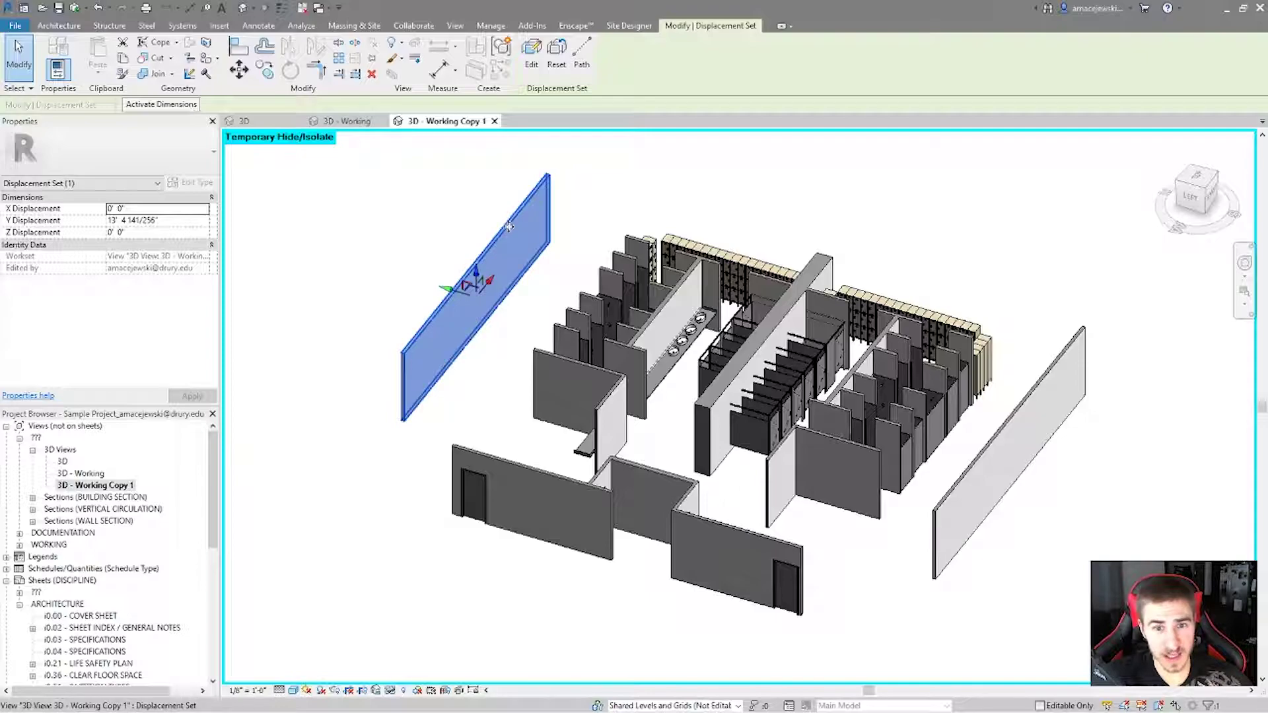
Add the adjacent row of corner shower units to the first side wall's displacement set, finish editing and deselect the set.
{"action": "left_click", "coordinate": [531, 54]}
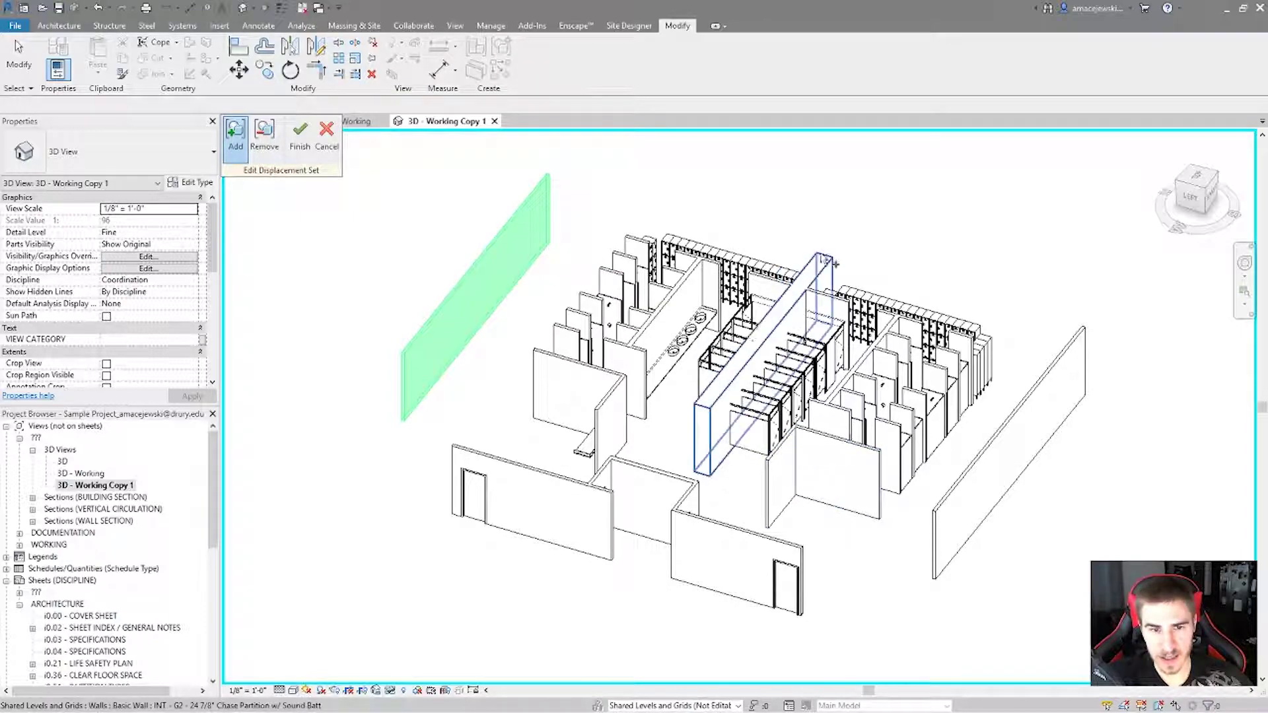
{"action": "middle_click_drag", "start_coordinate": [556, 432], "coordinate": [637, 292], "text": "shift"}
{"action": "scroll", "coordinate": [638, 294], "scroll_direction": "up", "scroll_amount": 2}
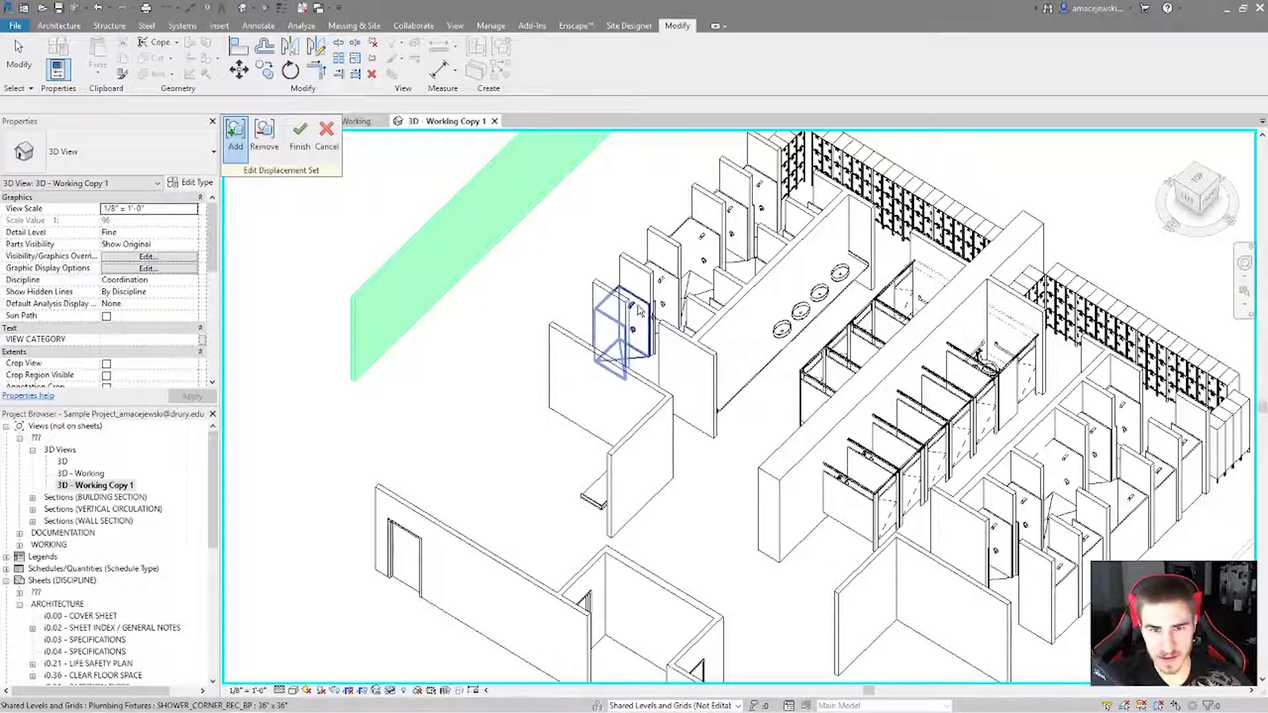
{"action": "left_click", "coordinate": [637, 310]}
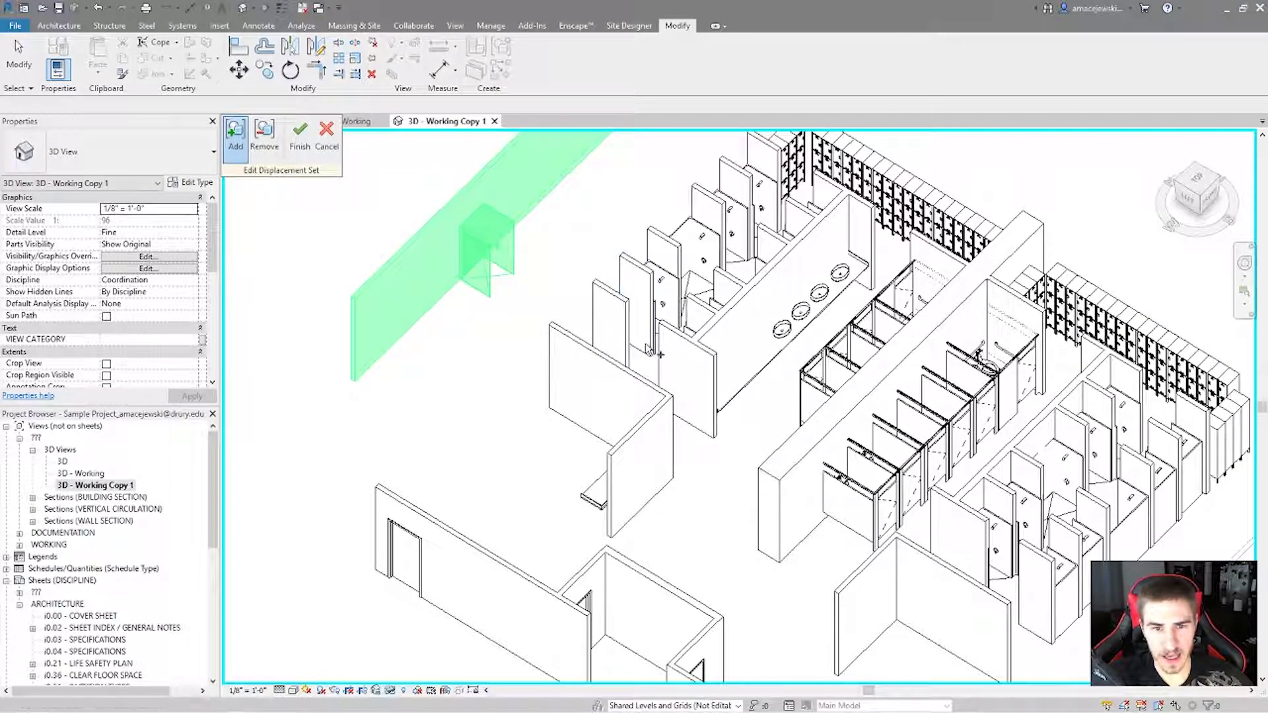
{"action": "left_click", "coordinate": [665, 294]}
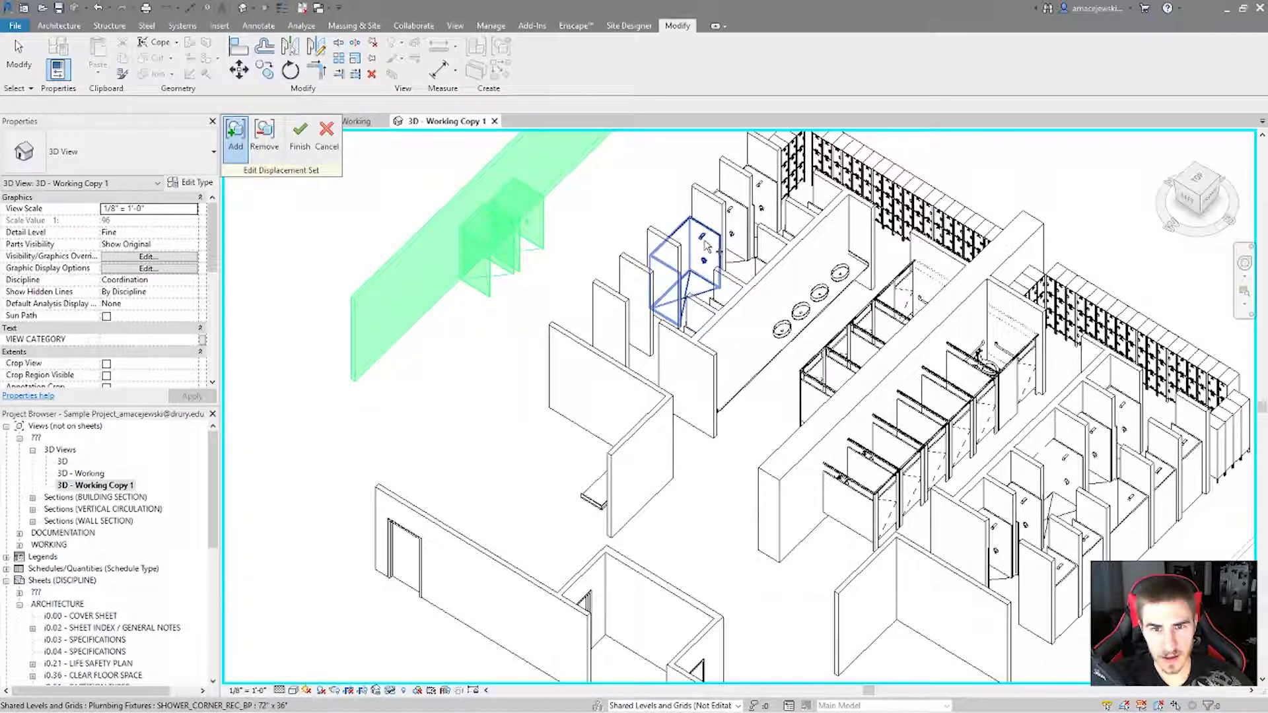
{"action": "middle_click_drag", "start_coordinate": [577, 159], "coordinate": [528, 234]}
{"action": "left_click", "coordinate": [697, 286]}
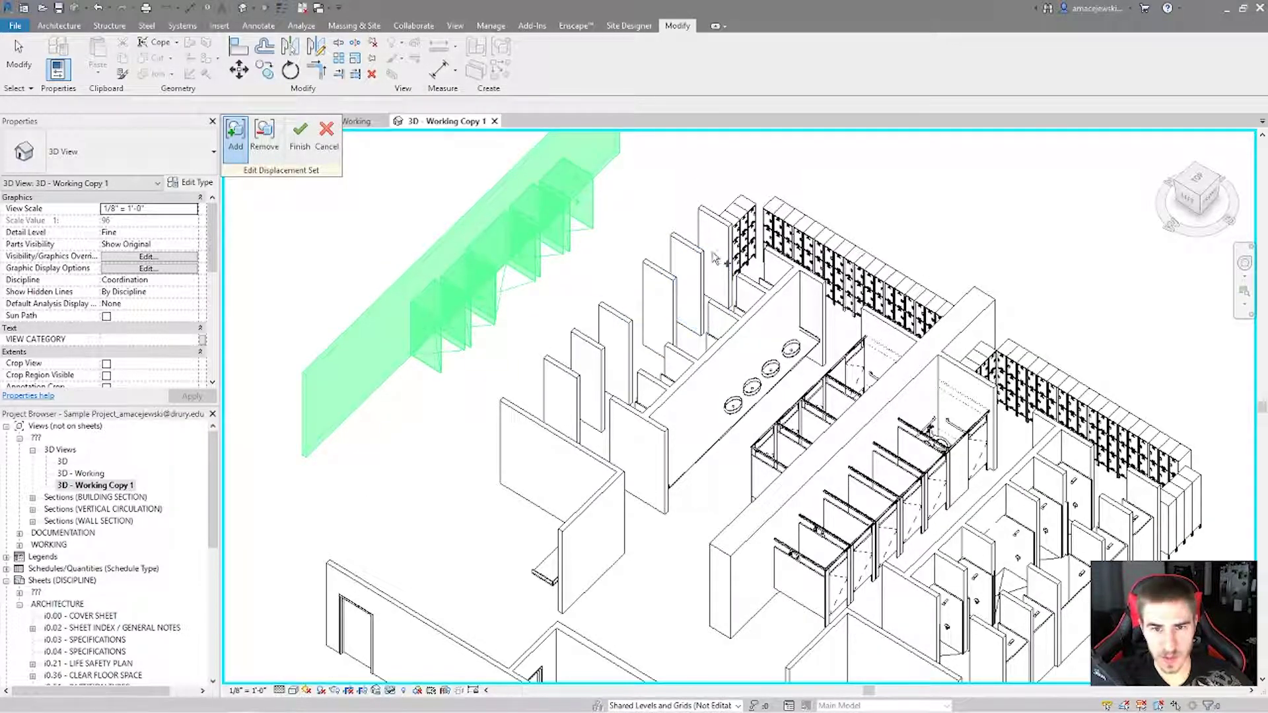
{"action": "scroll", "coordinate": [698, 277], "scroll_direction": "down", "scroll_amount": 2}
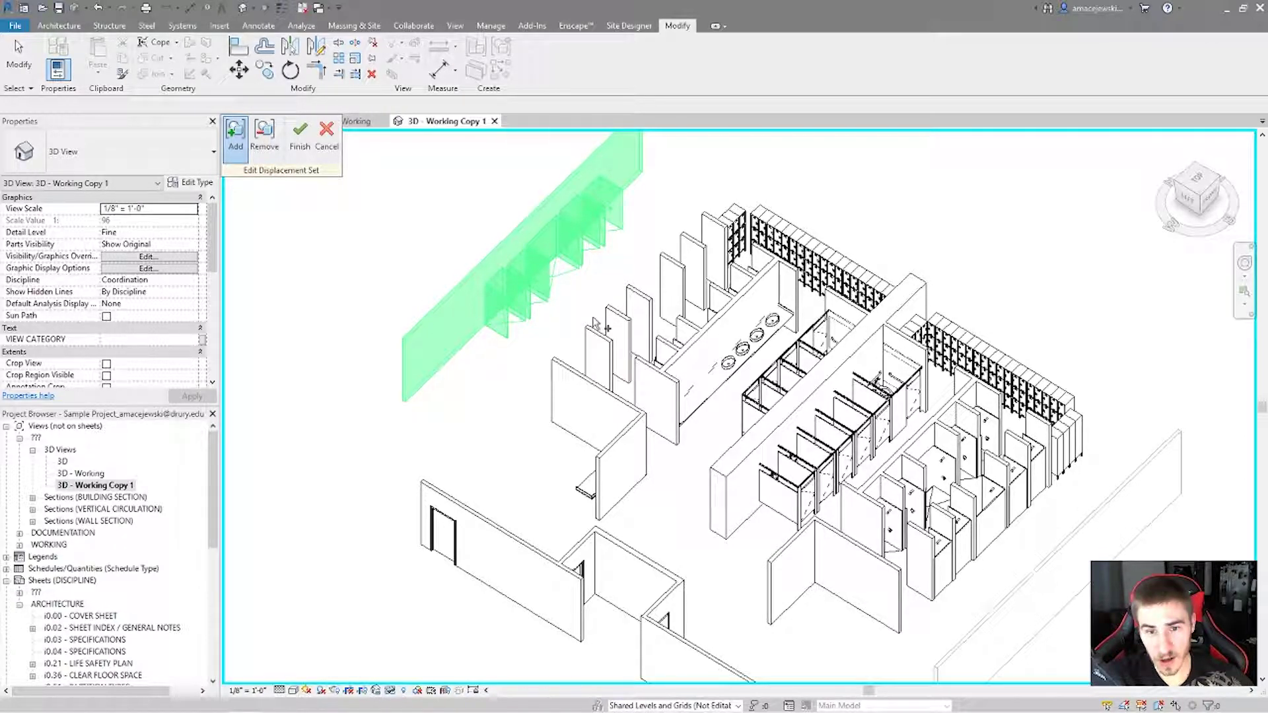
{"action": "left_click", "coordinate": [300, 135]}
{"action": "left_click", "coordinate": [489, 310]}
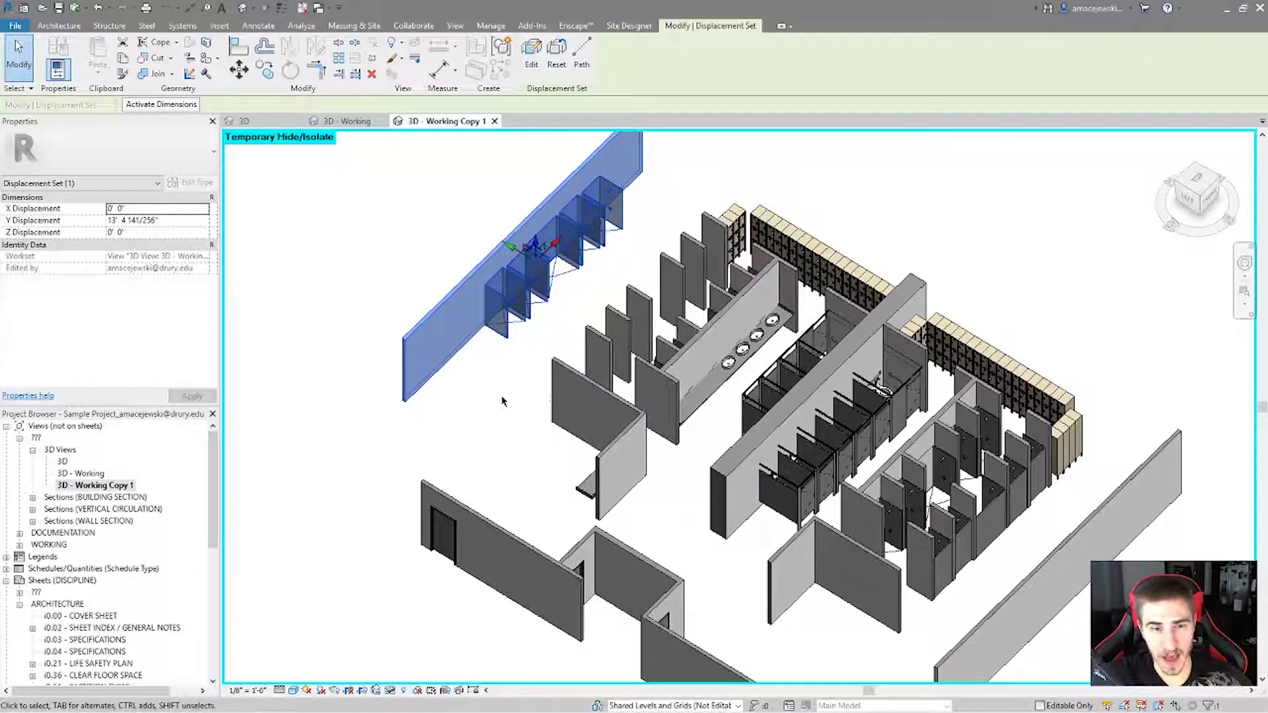
{"action": "middle_click_drag", "start_coordinate": [500, 406], "coordinate": [528, 388], "text": "shift"}
{"action": "left_click", "coordinate": [528, 388]}
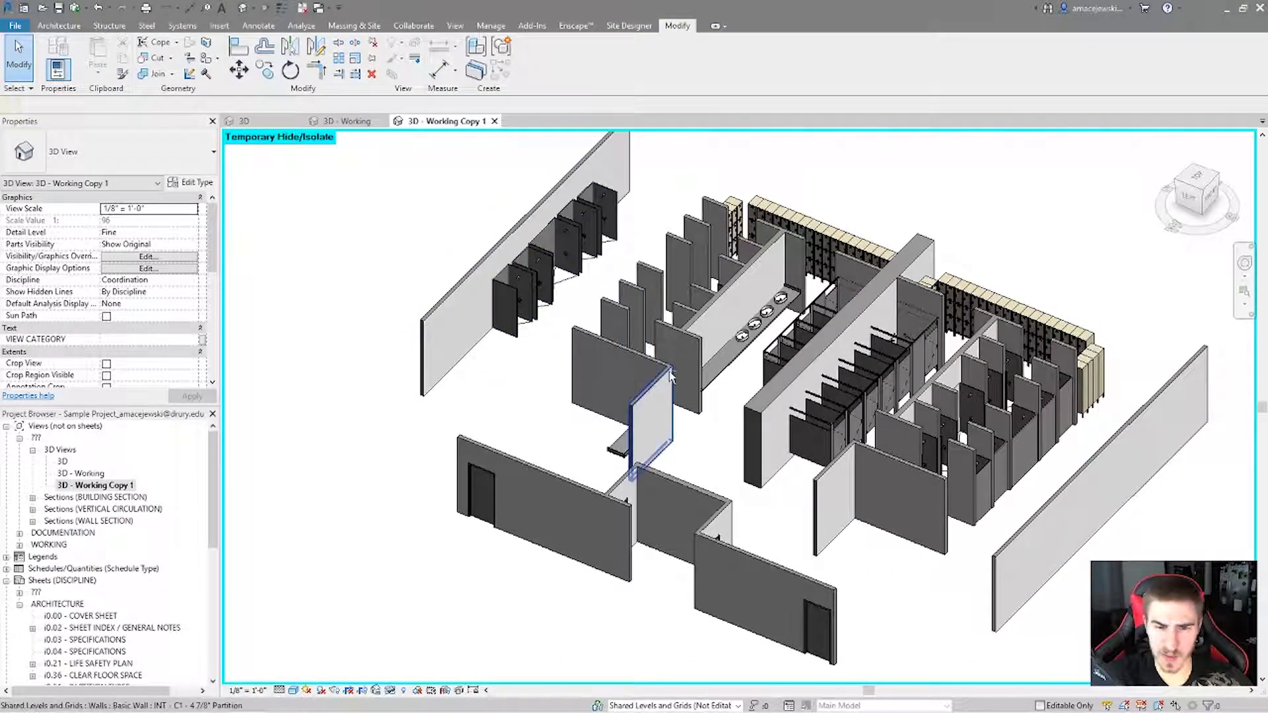
Add displacement paths at the four corners of the displaced side wall that carries the shower units.
{"action": "middle_click_drag", "start_coordinate": [660, 403], "coordinate": [713, 396], "text": "shift"}
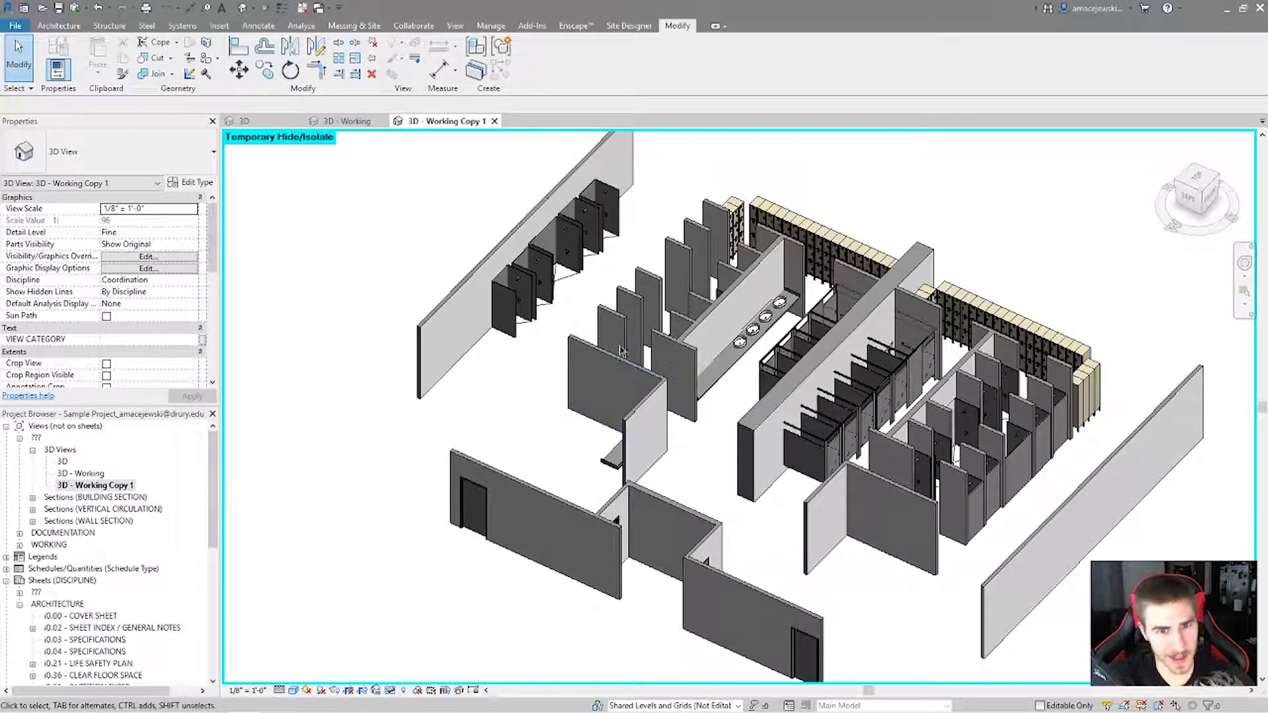
{"action": "left_click", "coordinate": [545, 269]}
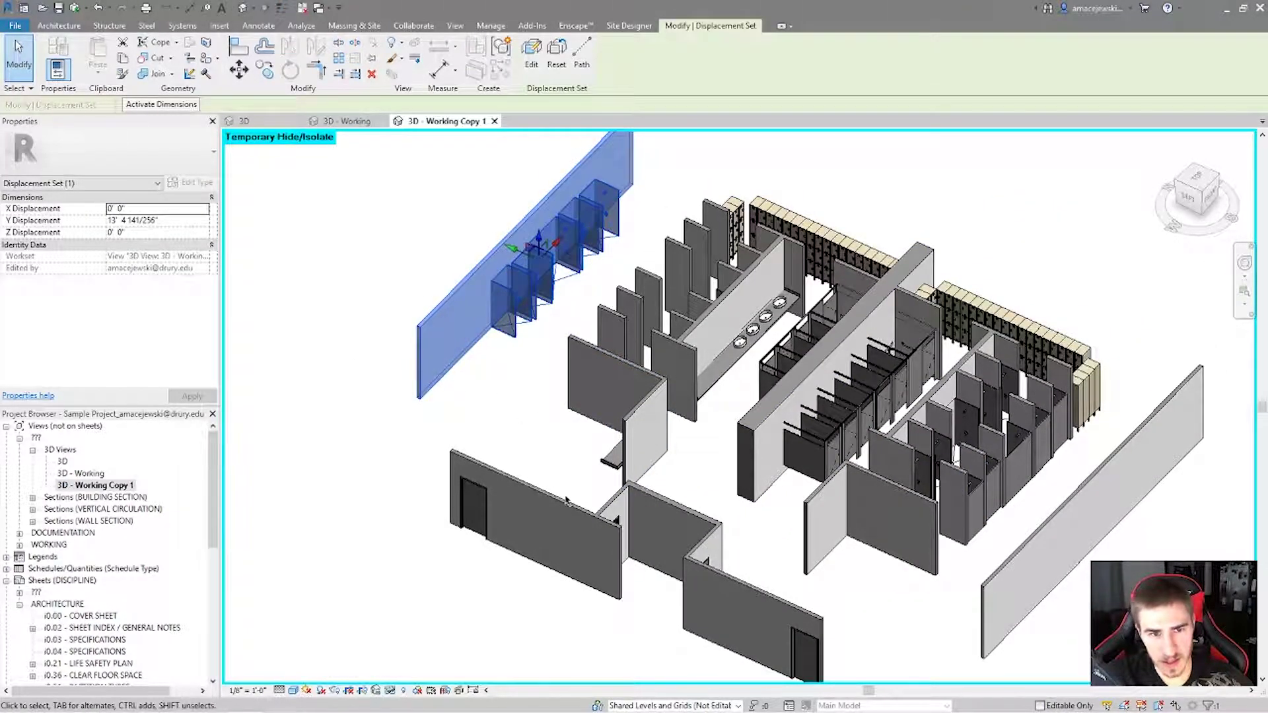
{"action": "left_click", "coordinate": [581, 67]}
{"action": "middle_click_drag", "start_coordinate": [386, 213], "coordinate": [392, 227]}
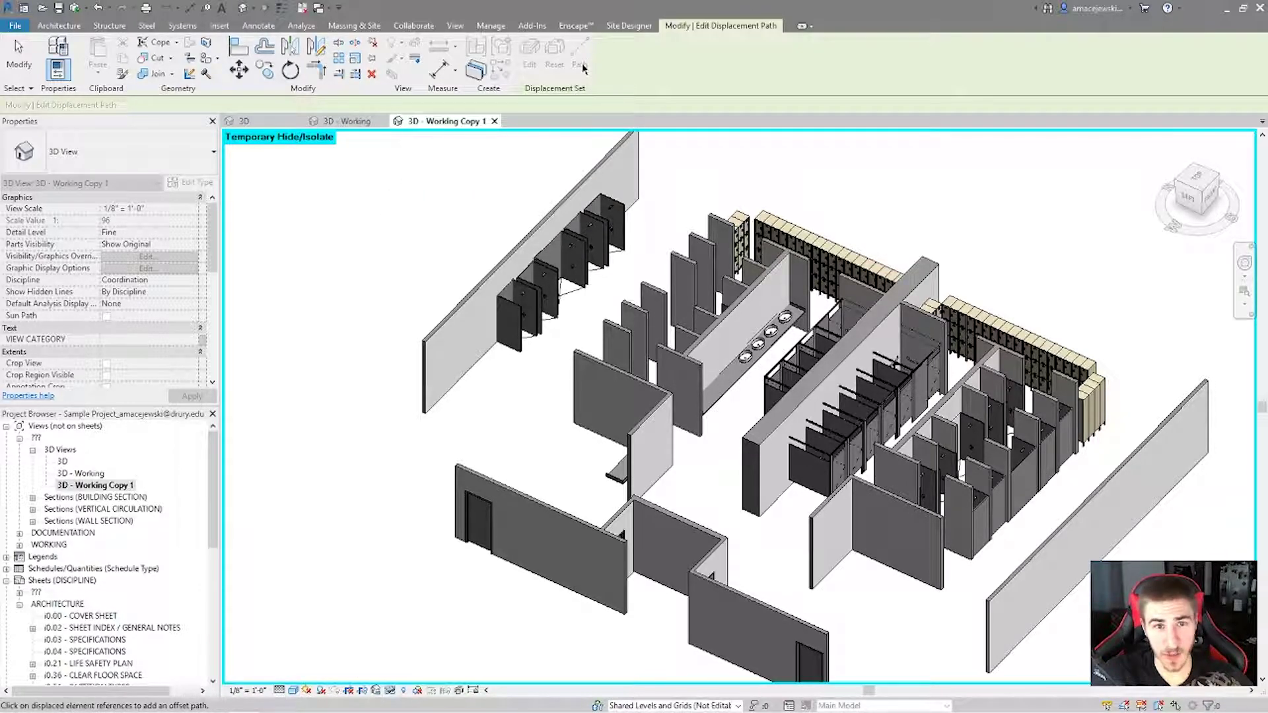
{"action": "middle_click_drag", "start_coordinate": [332, 273], "coordinate": [377, 283], "text": "shift"}
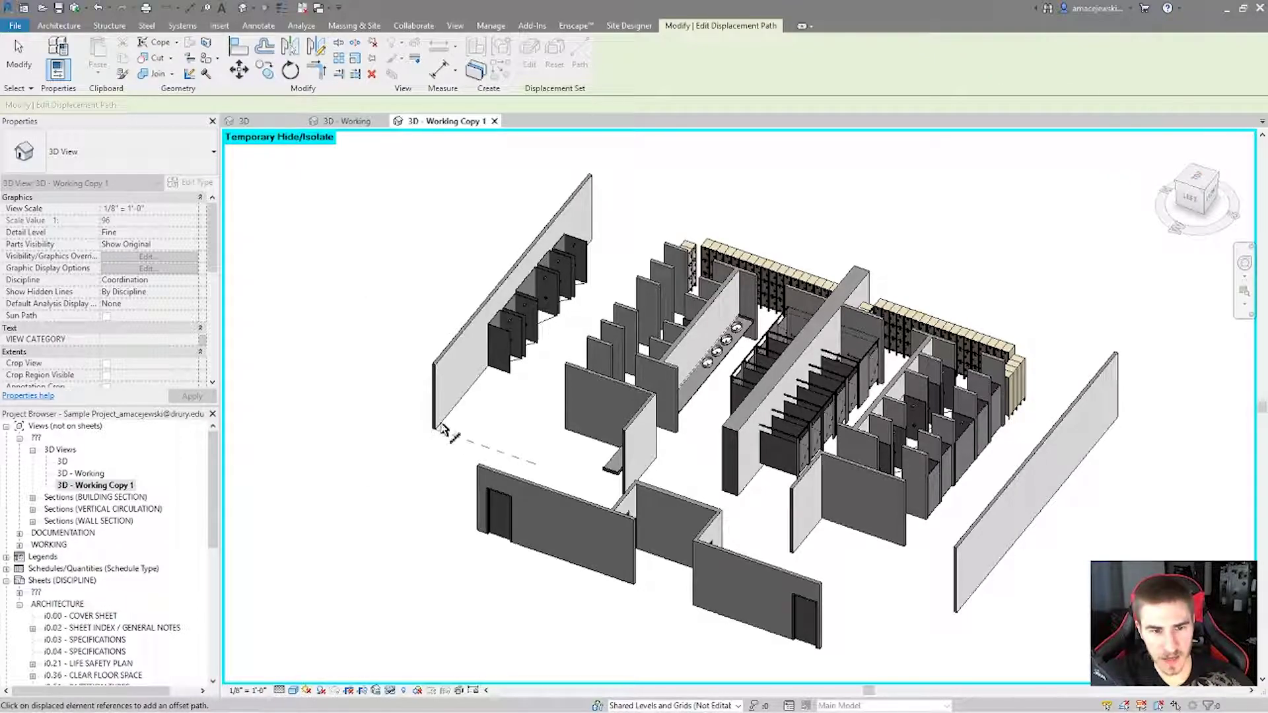
{"action": "left_click", "coordinate": [443, 390]}
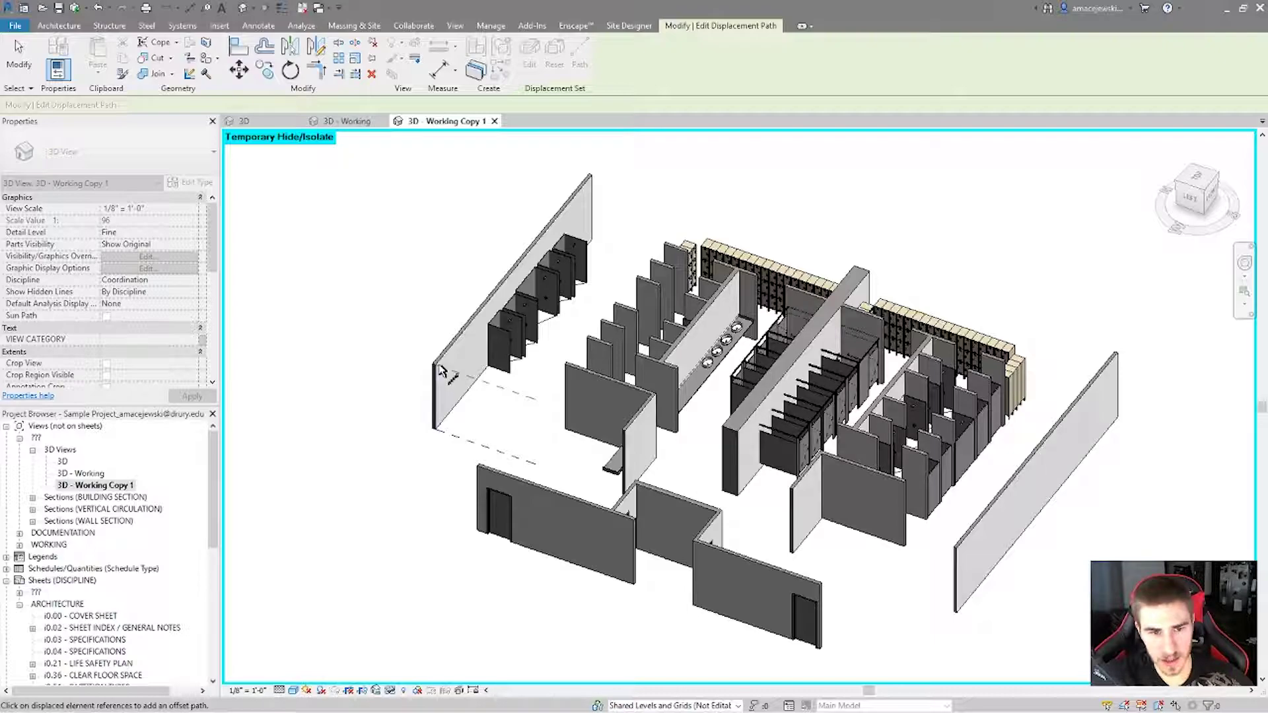
{"action": "left_click", "coordinate": [479, 313]}
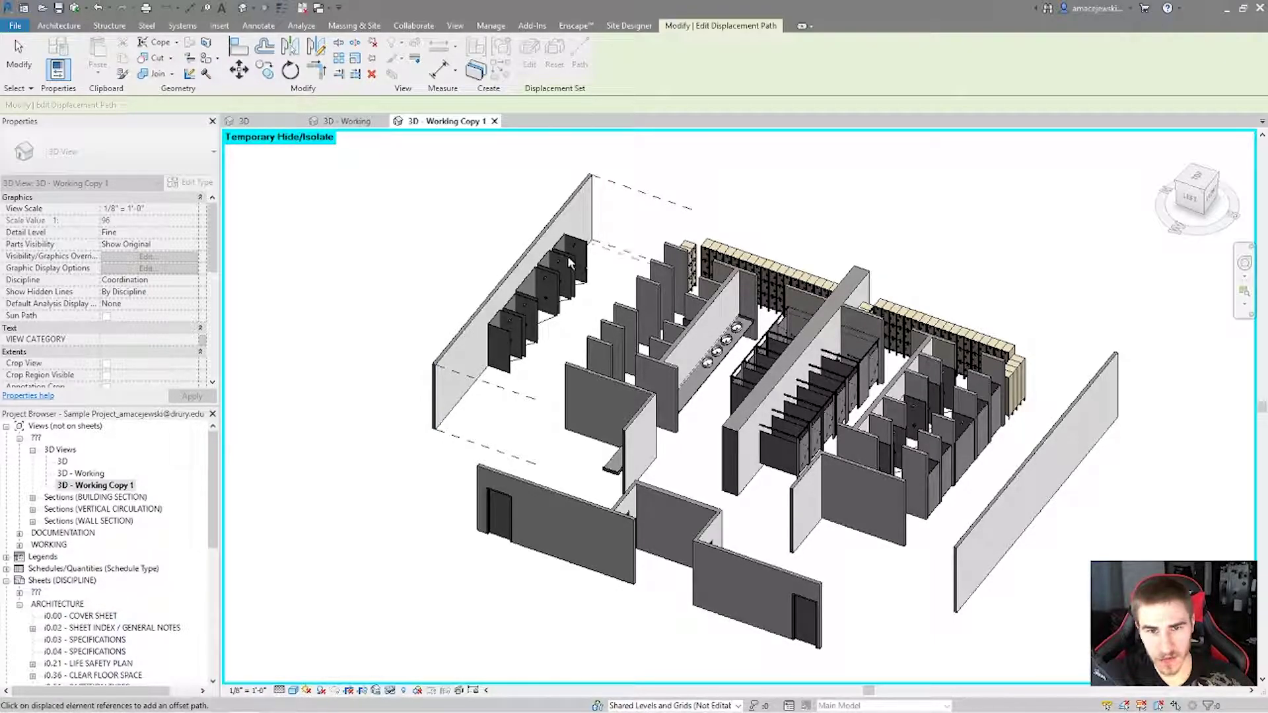
Add displacement paths at the corners of the front entrance walls and the opposite outer wall, and finish the path command.
{"action": "middle_click_drag", "start_coordinate": [281, 388], "coordinate": [553, 439], "text": "shift"}
{"action": "mouse_move", "coordinate": [460, 410]}
{"action": "middle_mouse_down", "text": "shift"}
{"action": "mouse_move", "coordinate": [499, 424]}
{"action": "mouse_move", "coordinate": [451, 395]}
{"action": "middle_mouse_up", "text": "shift"}
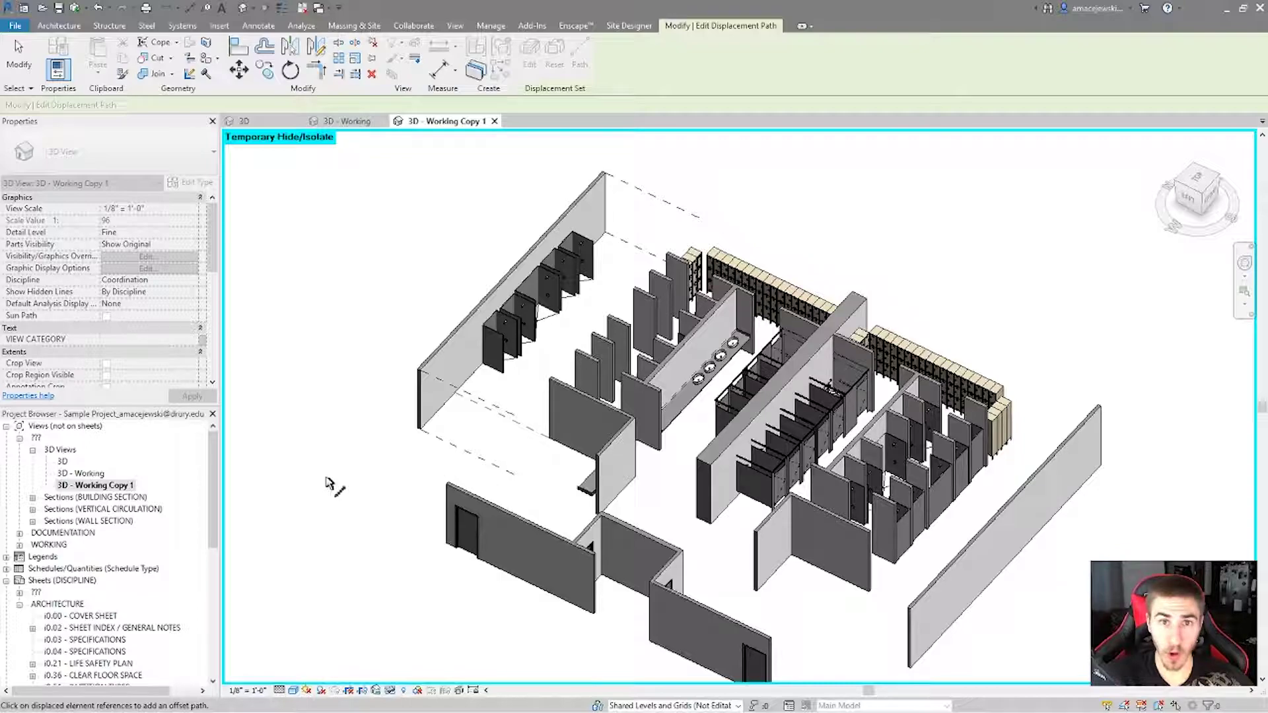
{"action": "middle_click_drag", "start_coordinate": [338, 411], "coordinate": [721, 529], "text": "shift"}
{"action": "scroll", "coordinate": [721, 528], "scroll_direction": "up", "scroll_amount": 3}
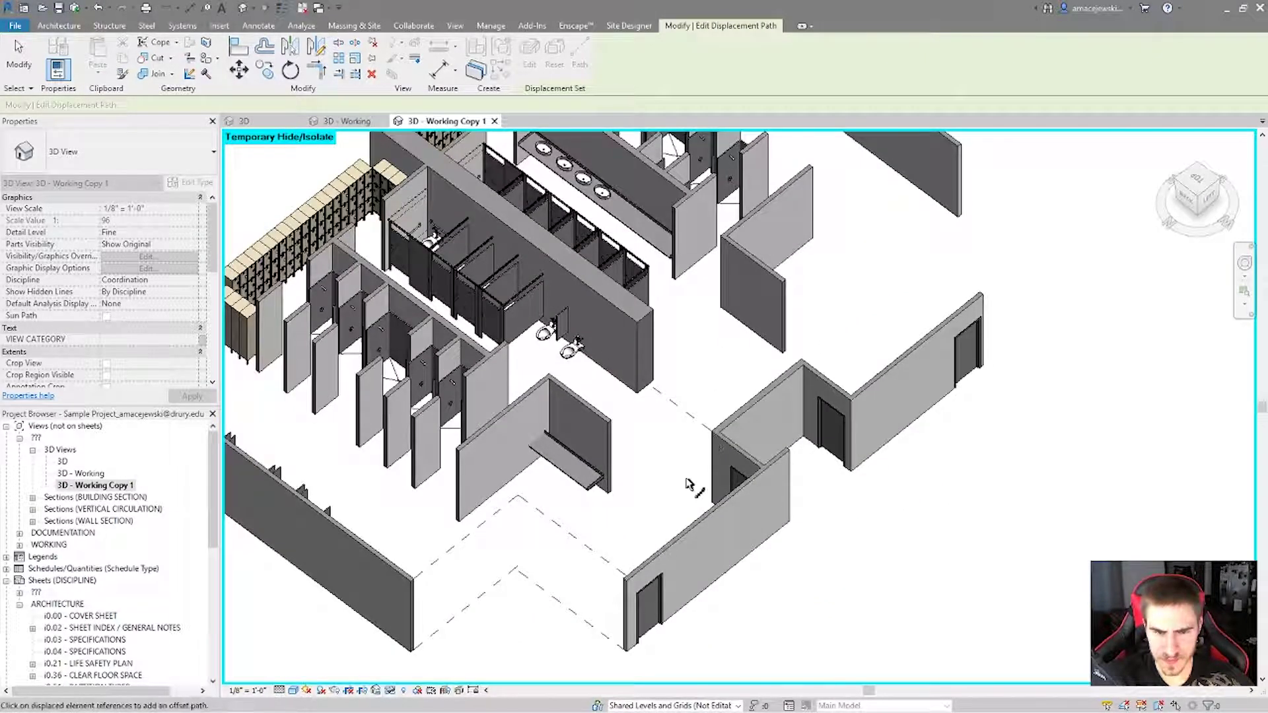
{"action": "middle_click_drag", "start_coordinate": [737, 494], "coordinate": [446, 531], "text": "shift"}
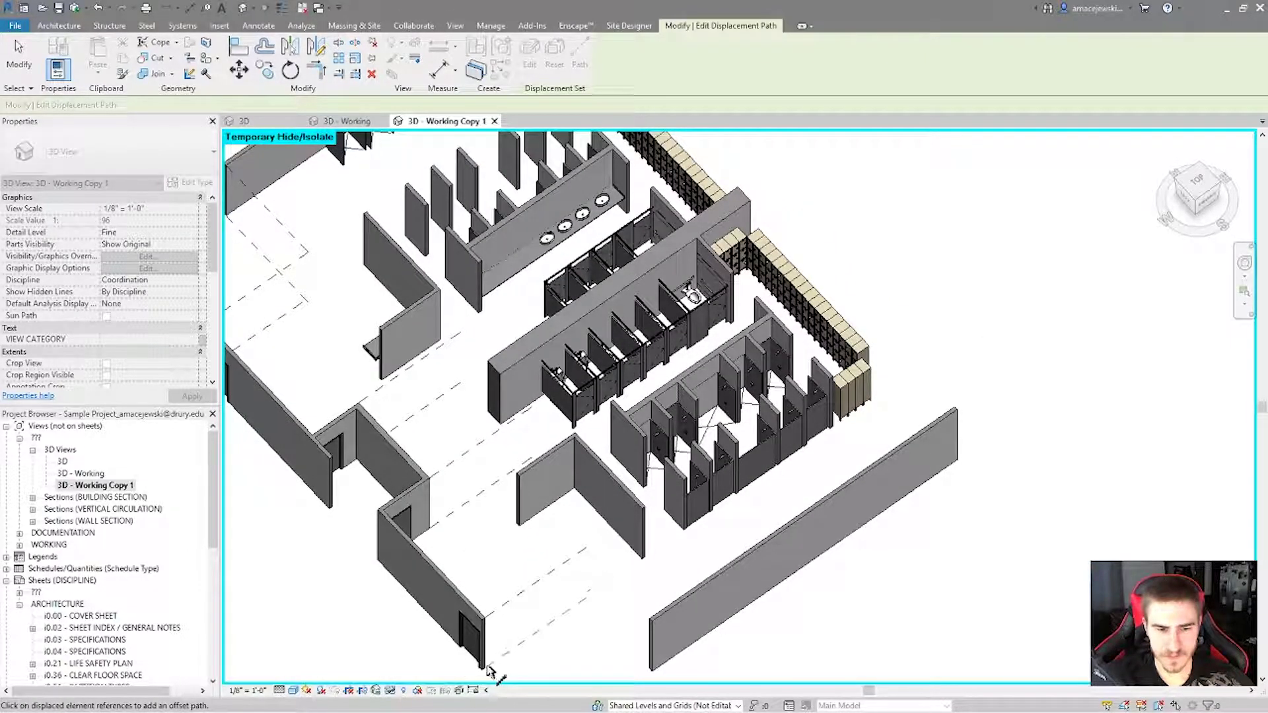
{"action": "scroll", "coordinate": [597, 660], "scroll_direction": "down", "scroll_amount": 3}
{"action": "middle_click_drag", "start_coordinate": [597, 660], "coordinate": [682, 581], "text": "shift"}
{"action": "scroll", "coordinate": [784, 516], "scroll_direction": "up", "scroll_amount": 3}
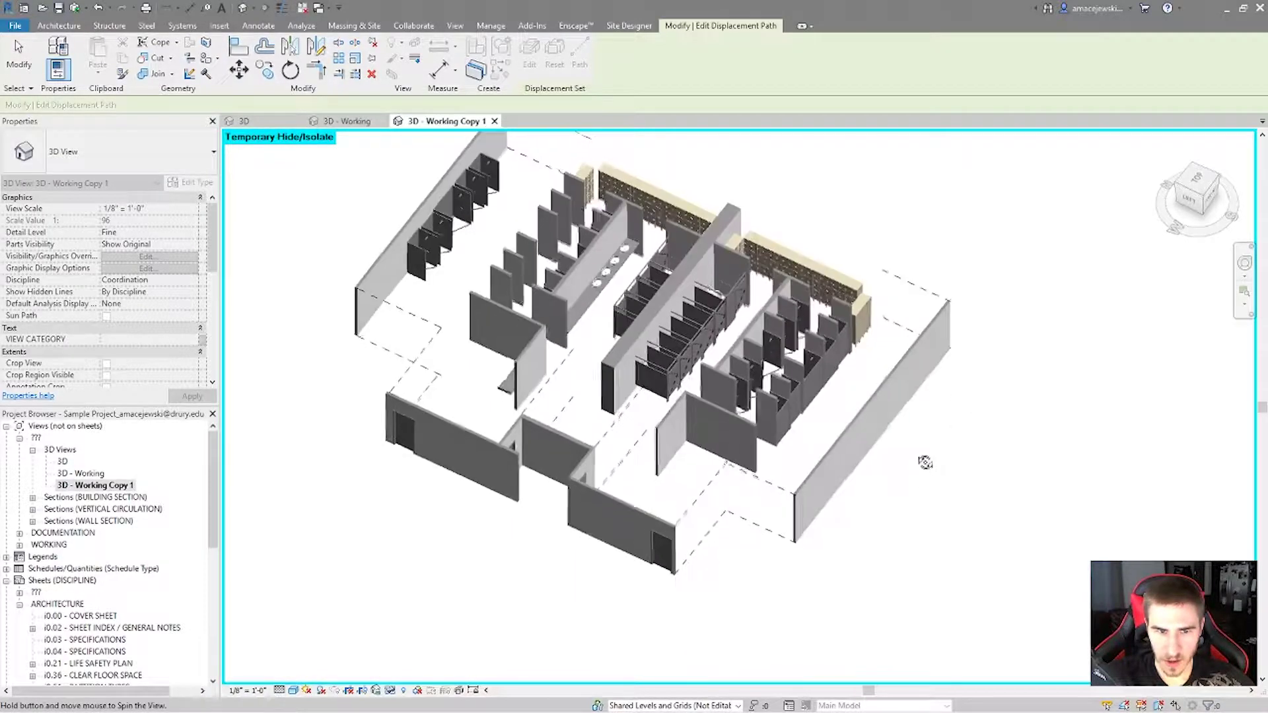
{"action": "middle_click_drag", "start_coordinate": [924, 460], "coordinate": [801, 432], "text": "shift"}
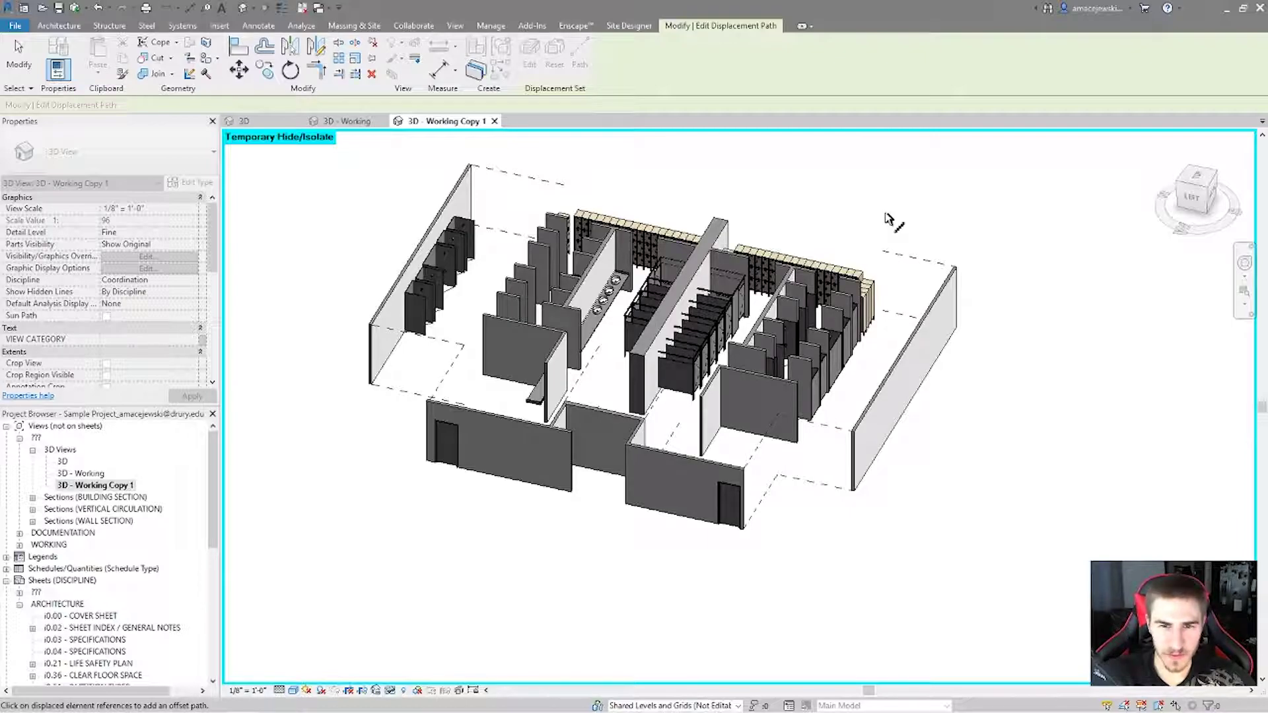
{"action": "middle_click_drag", "start_coordinate": [918, 213], "coordinate": [588, 233], "text": "shift"}
{"action": "key", "text": "Escape"}
Select the two long locker rows along the back, without the adjoining short banks, and displace them together about 18' 1 1/2" along X.
{"action": "left_click_drag", "start_coordinate": [583, 215], "coordinate": [608, 528]}
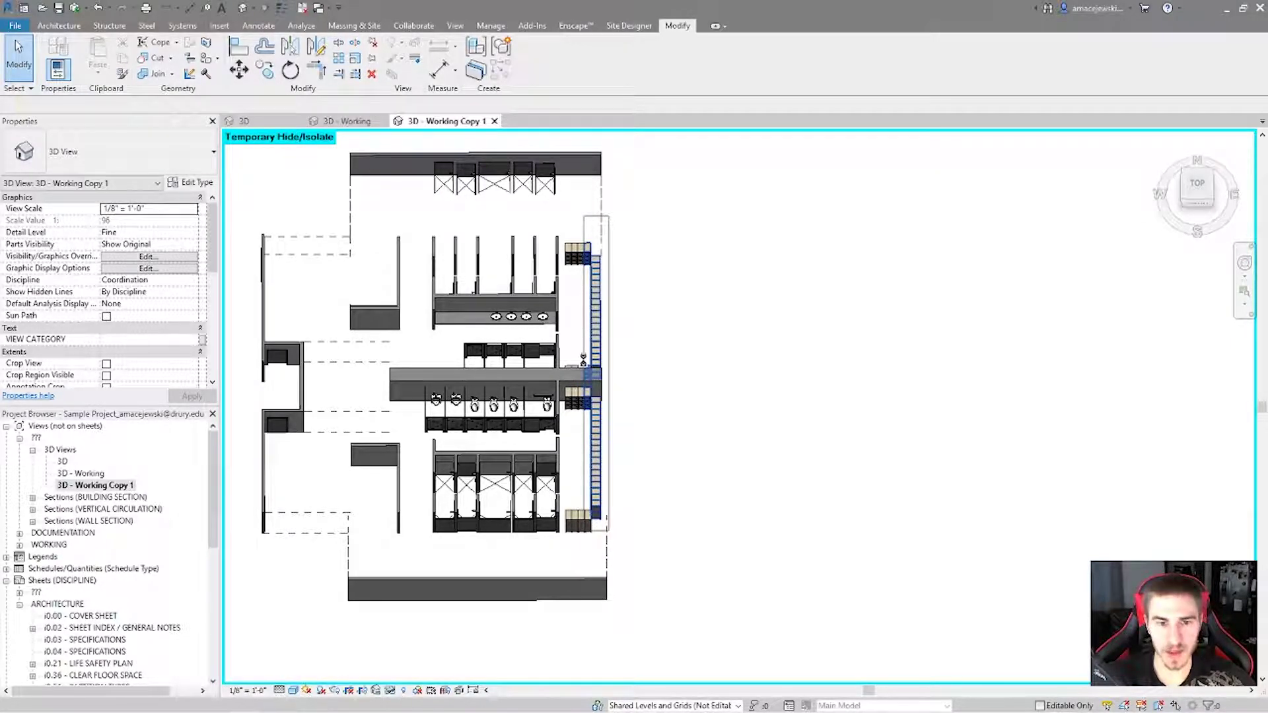
{"action": "left_click", "coordinate": [583, 395]}
{"action": "scroll", "coordinate": [581, 389], "scroll_direction": "up", "scroll_amount": 4}
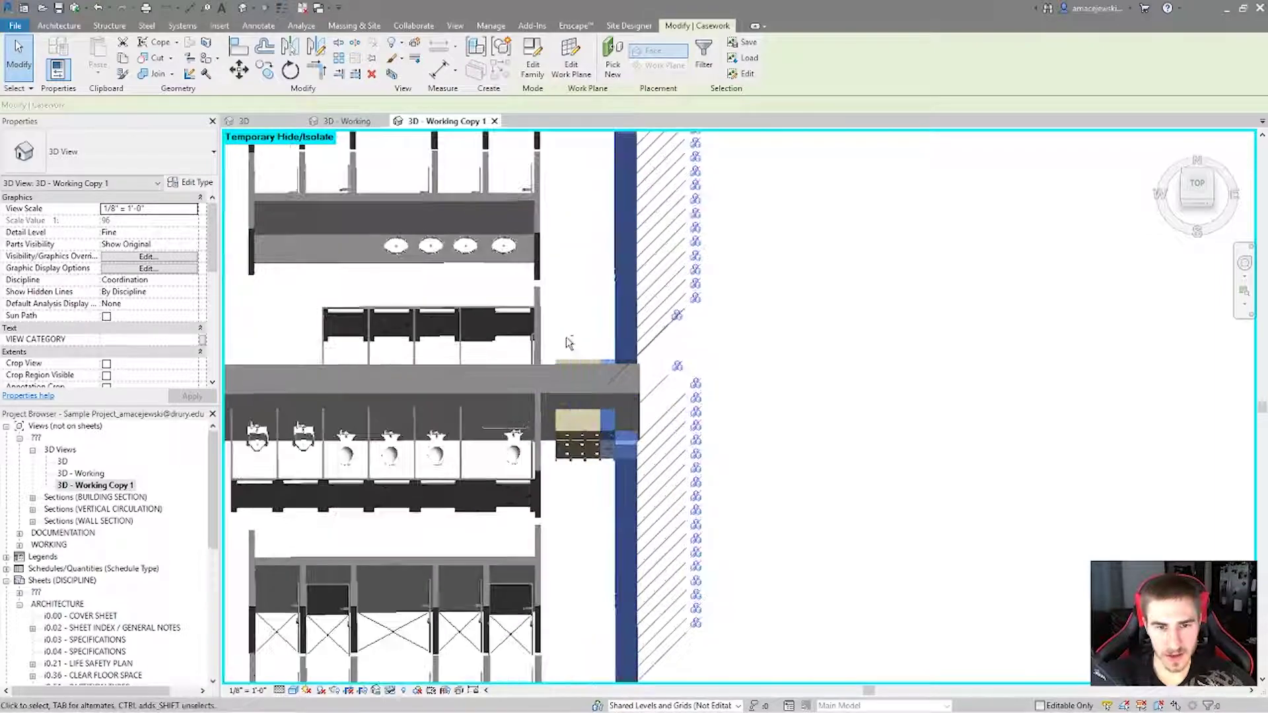
{"action": "scroll", "coordinate": [650, 390], "scroll_direction": "down", "scroll_amount": 2}
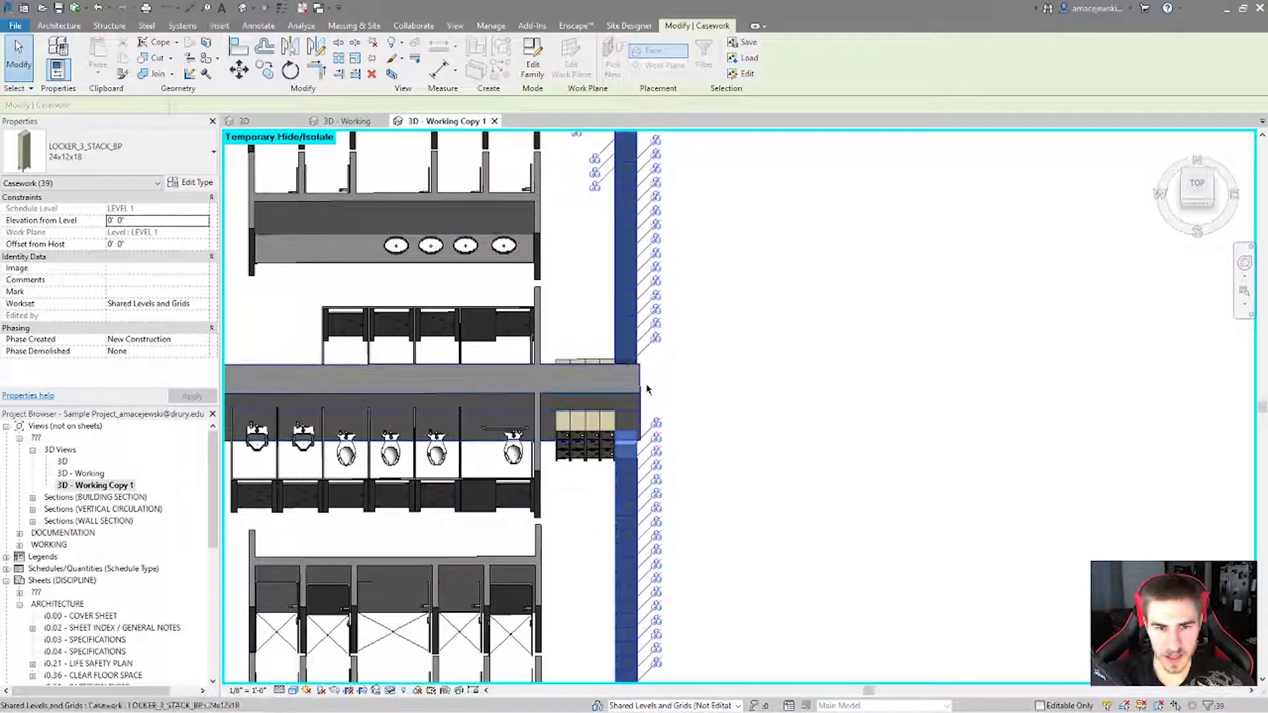
{"action": "middle_click_drag", "start_coordinate": [649, 390], "coordinate": [687, 256], "text": "shift"}
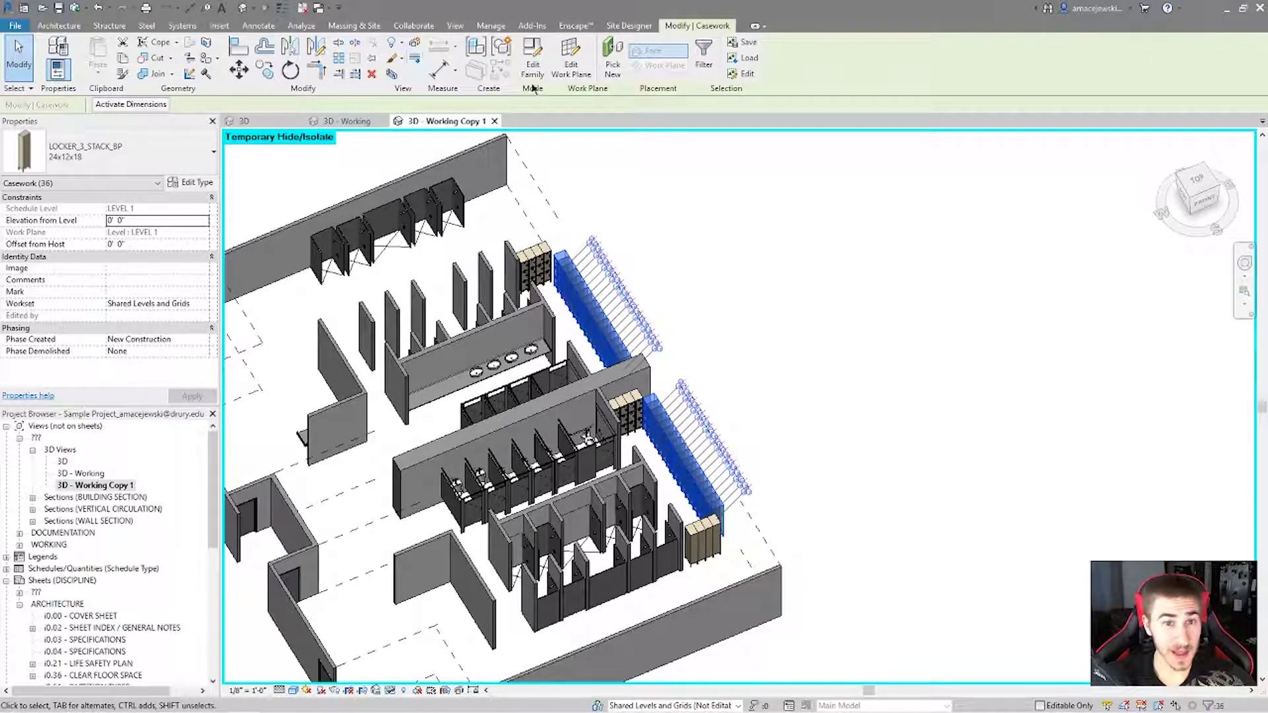
{"action": "left_click", "coordinate": [415, 42]}
{"action": "left_click_drag", "start_coordinate": [641, 381], "coordinate": [781, 324]}
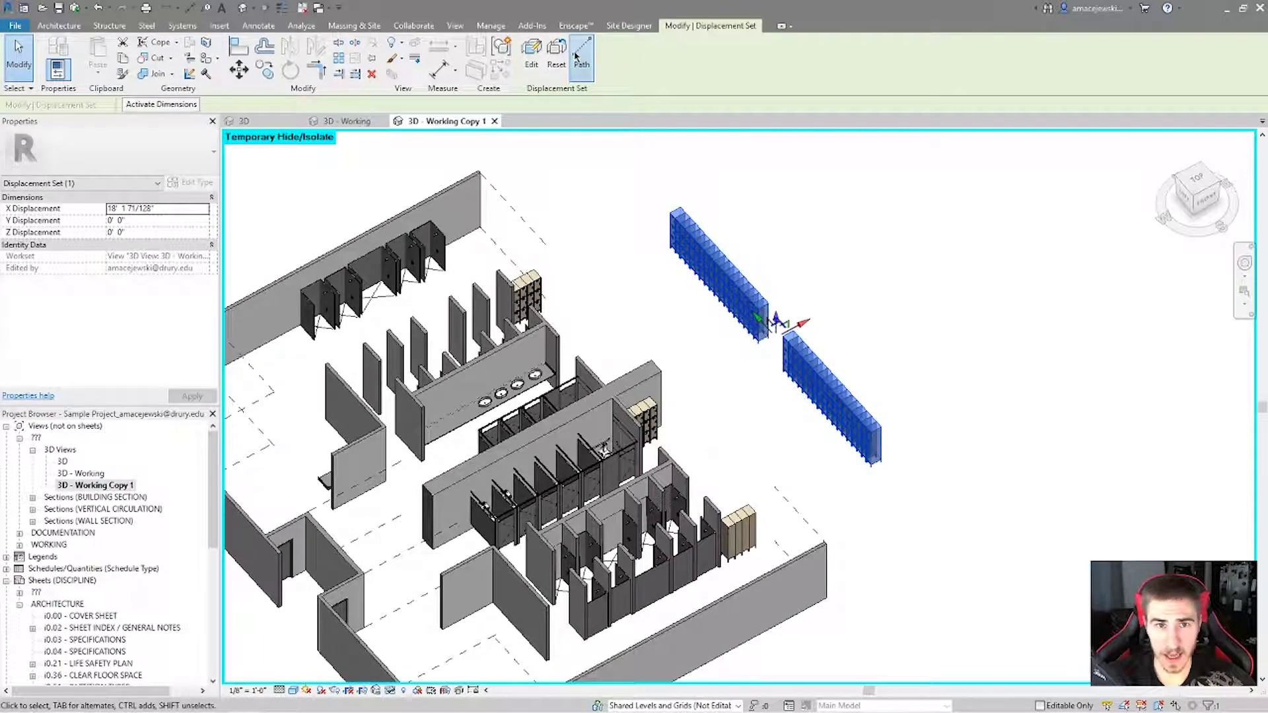
Add displacement paths at the corners of both displaced locker rows and finish the path command.
{"action": "left_click", "coordinate": [581, 53]}
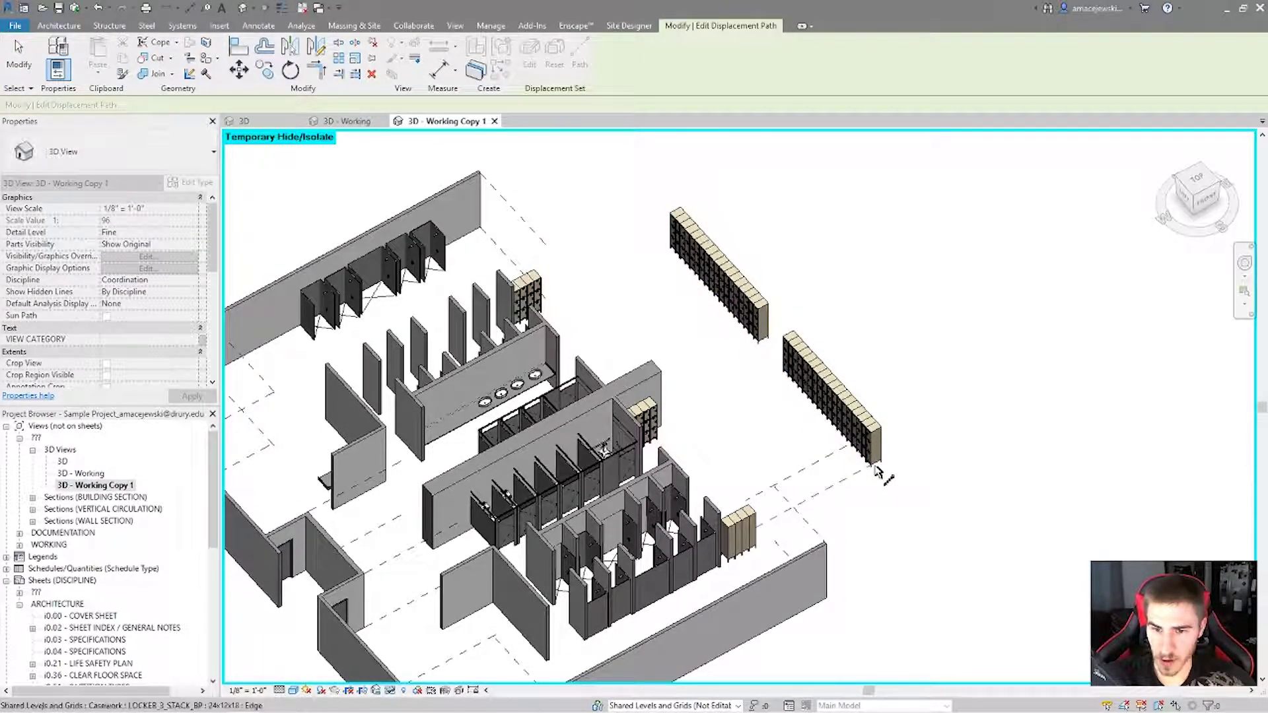
{"action": "left_click", "coordinate": [835, 432]}
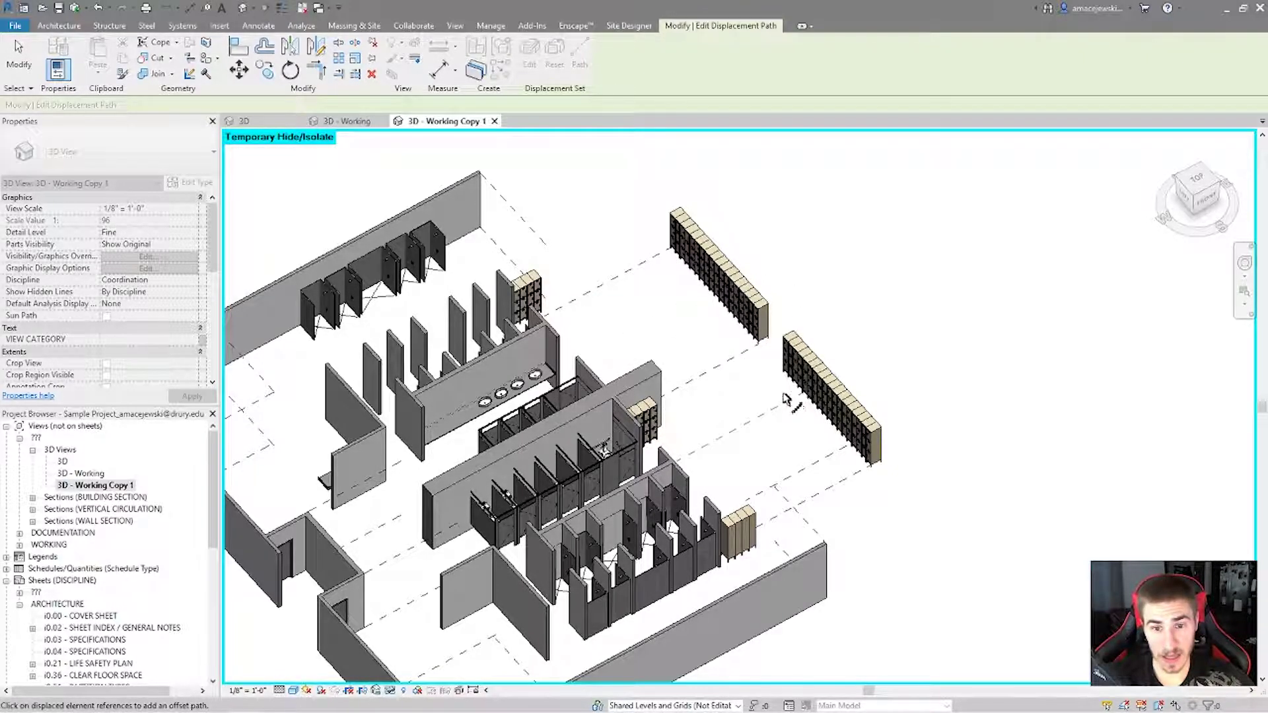
{"action": "middle_click_drag", "start_coordinate": [785, 397], "coordinate": [843, 303], "text": "shift"}
{"action": "scroll", "coordinate": [795, 303], "scroll_direction": "up", "scroll_amount": 3}
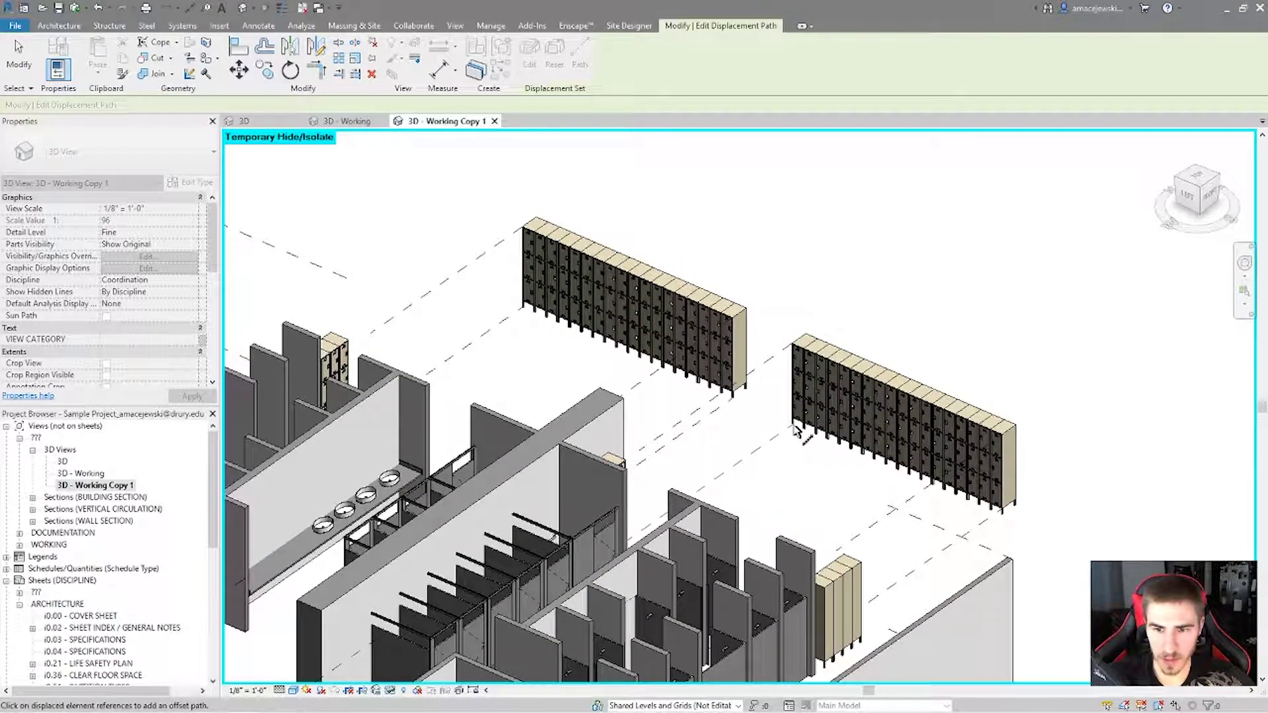
{"action": "middle_click_drag", "start_coordinate": [1017, 436], "coordinate": [941, 477], "text": "shift"}
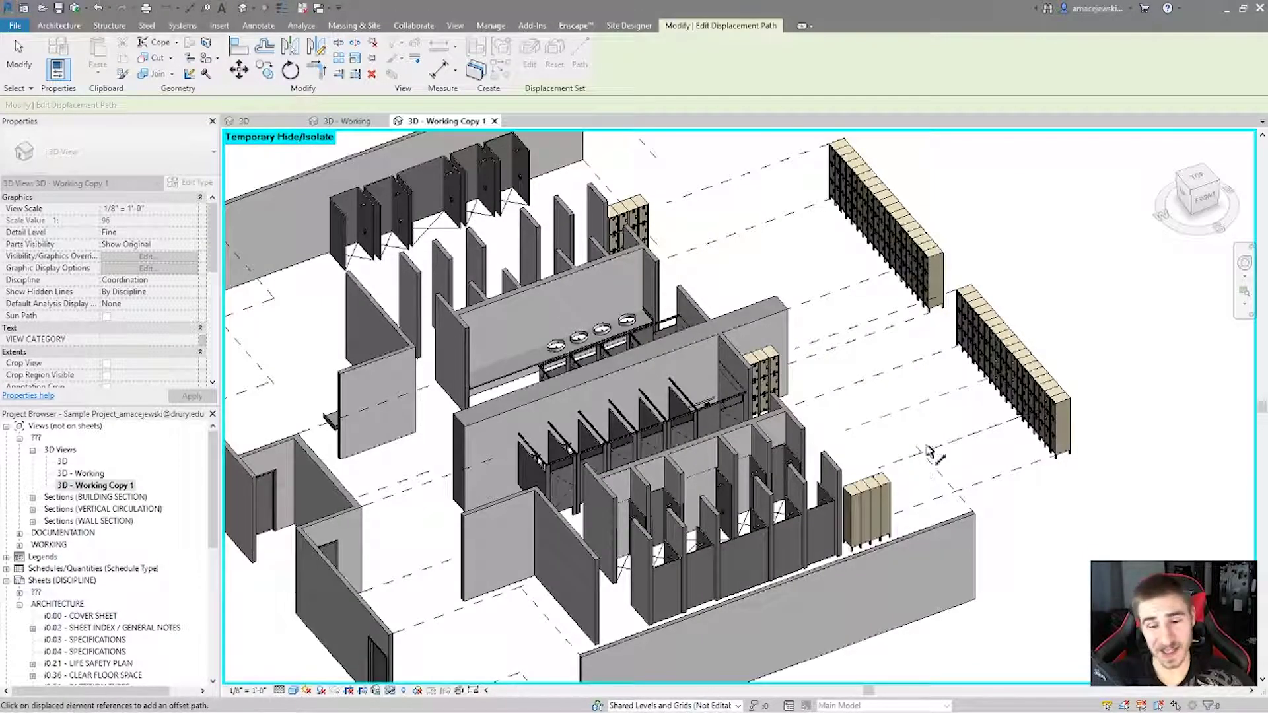
{"action": "scroll", "coordinate": [965, 386], "scroll_direction": "down", "scroll_amount": 3}
{"action": "middle_click_drag", "start_coordinate": [965, 386], "coordinate": [903, 461], "text": "shift"}
{"action": "scroll", "coordinate": [903, 461], "scroll_direction": "up", "scroll_amount": 4}
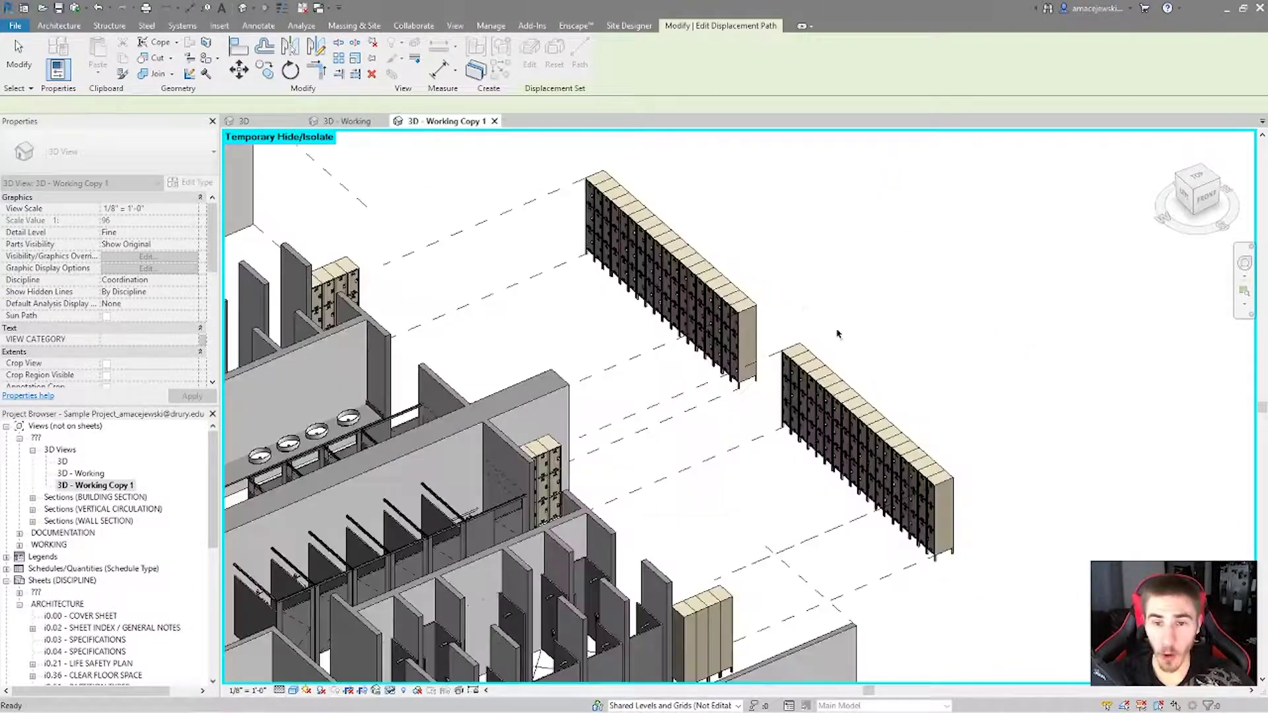
{"action": "key", "text": "Escape"}
Examine the exploded locker rooms, compare them with the 3D - Working and 3D views, and return to 3D - Working Copy 1.
{"action": "scroll", "coordinate": [629, 239], "scroll_direction": "down", "scroll_amount": 5}
{"action": "middle_click_drag", "start_coordinate": [628, 239], "coordinate": [726, 297], "text": "shift"}
{"action": "scroll", "coordinate": [771, 333], "scroll_direction": "up", "scroll_amount": 3}
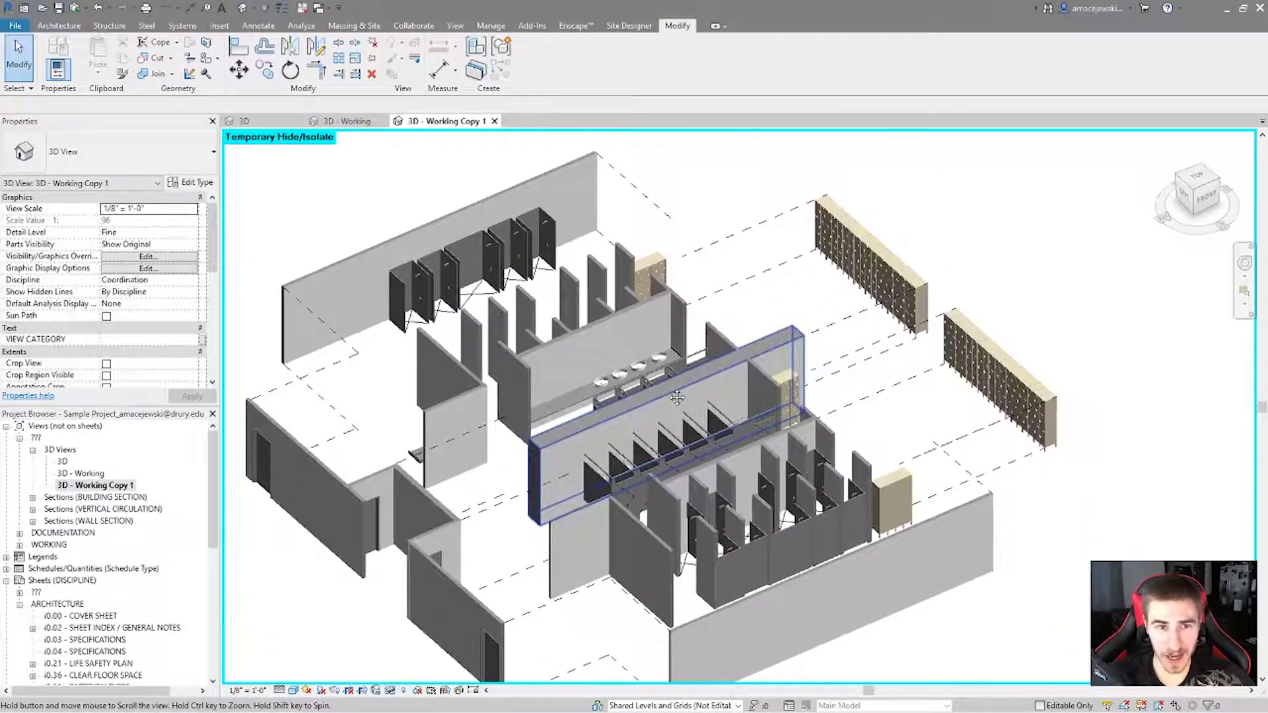
{"action": "scroll", "coordinate": [667, 254], "scroll_direction": "down", "scroll_amount": 2}
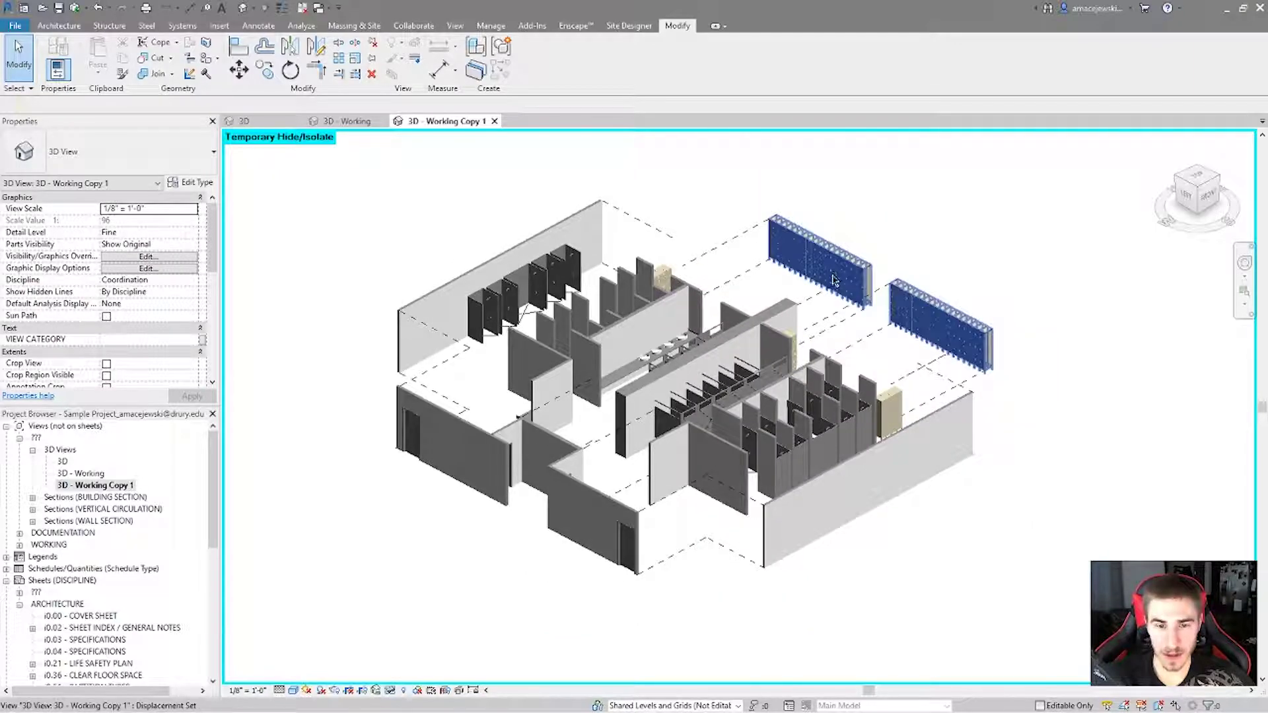
{"action": "middle_click_drag", "start_coordinate": [693, 184], "coordinate": [664, 234], "text": "shift"}
{"action": "left_click", "coordinate": [348, 121]}
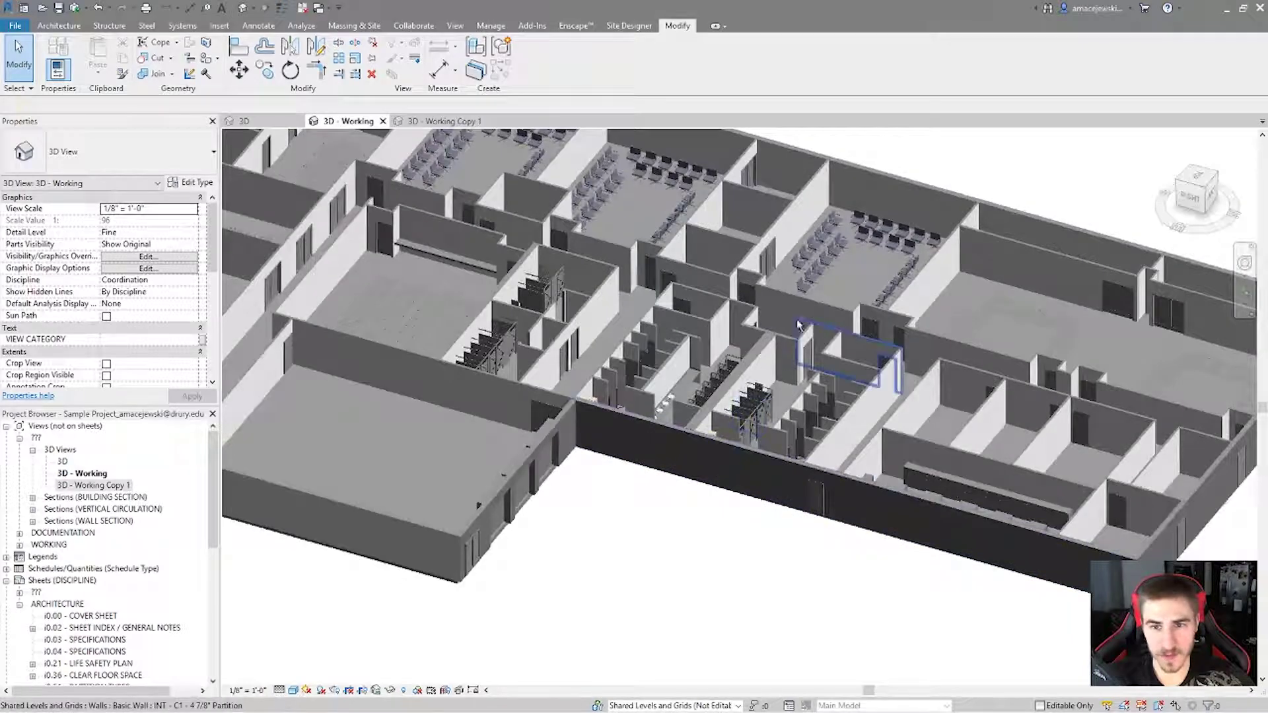
{"action": "middle_click_drag", "start_coordinate": [797, 325], "coordinate": [800, 334], "text": "shift"}
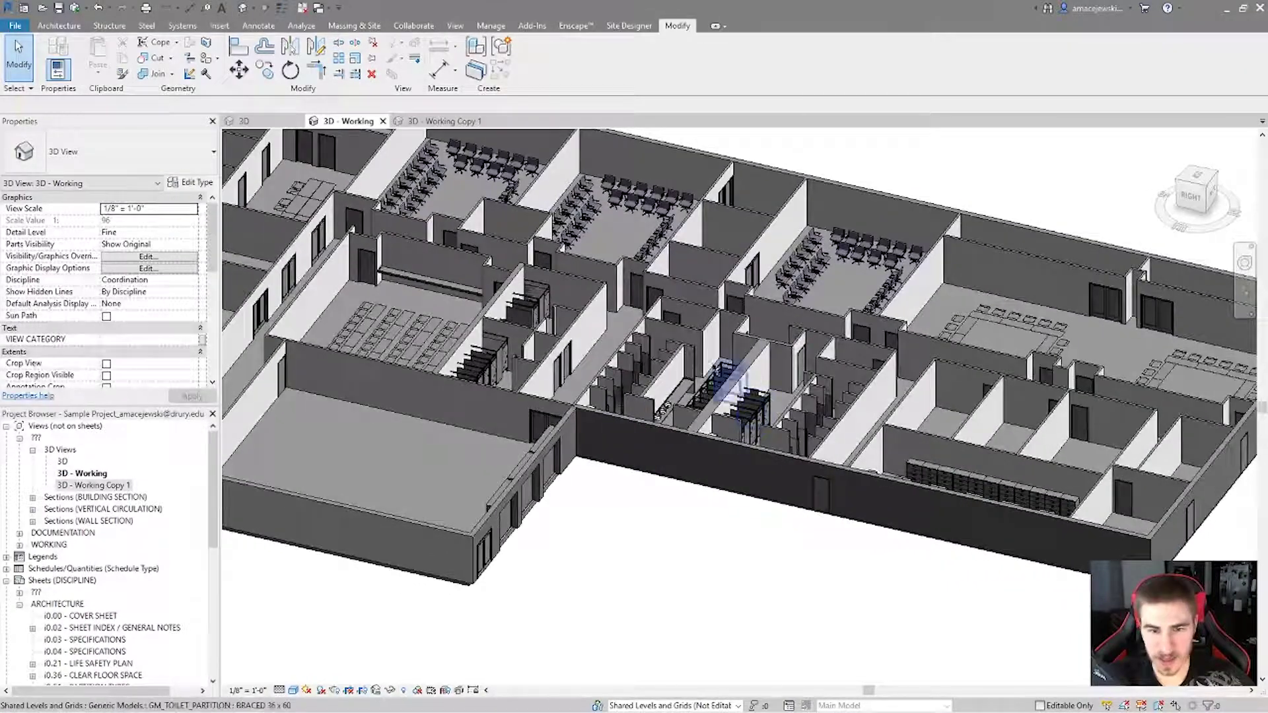
{"action": "left_click", "coordinate": [243, 120]}
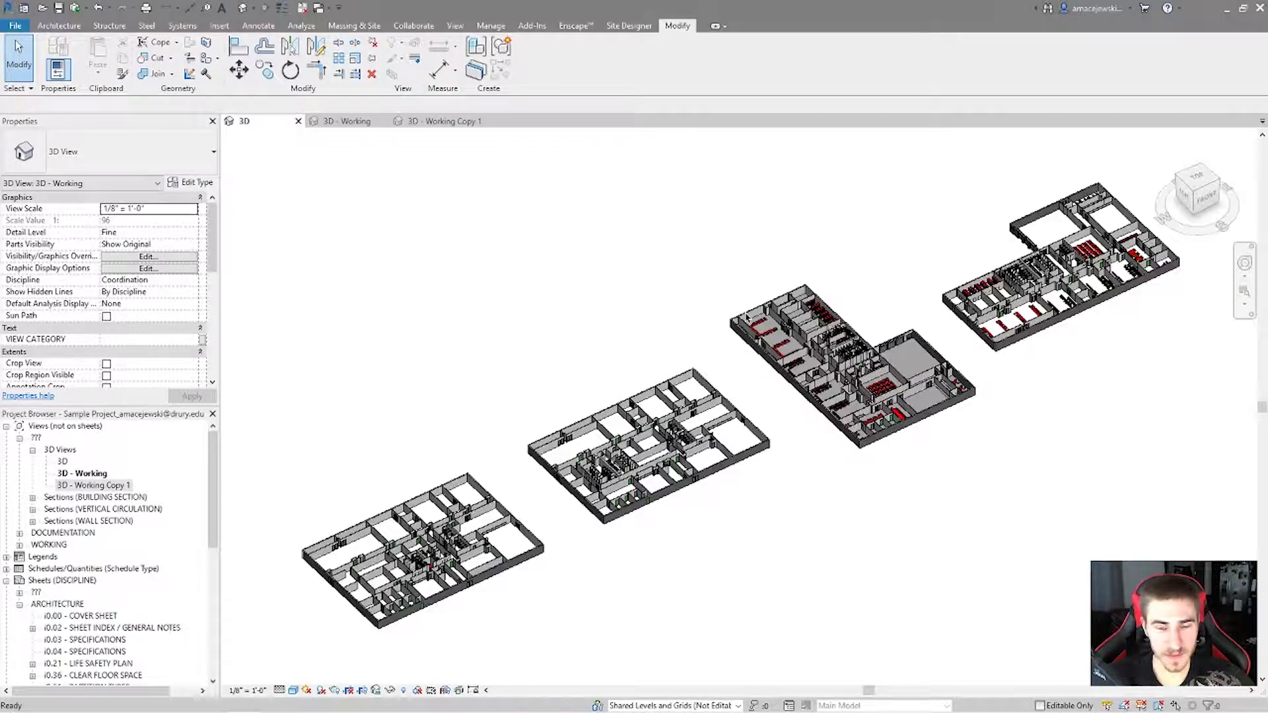
{"action": "scroll", "coordinate": [764, 401], "scroll_direction": "up", "scroll_amount": 6}
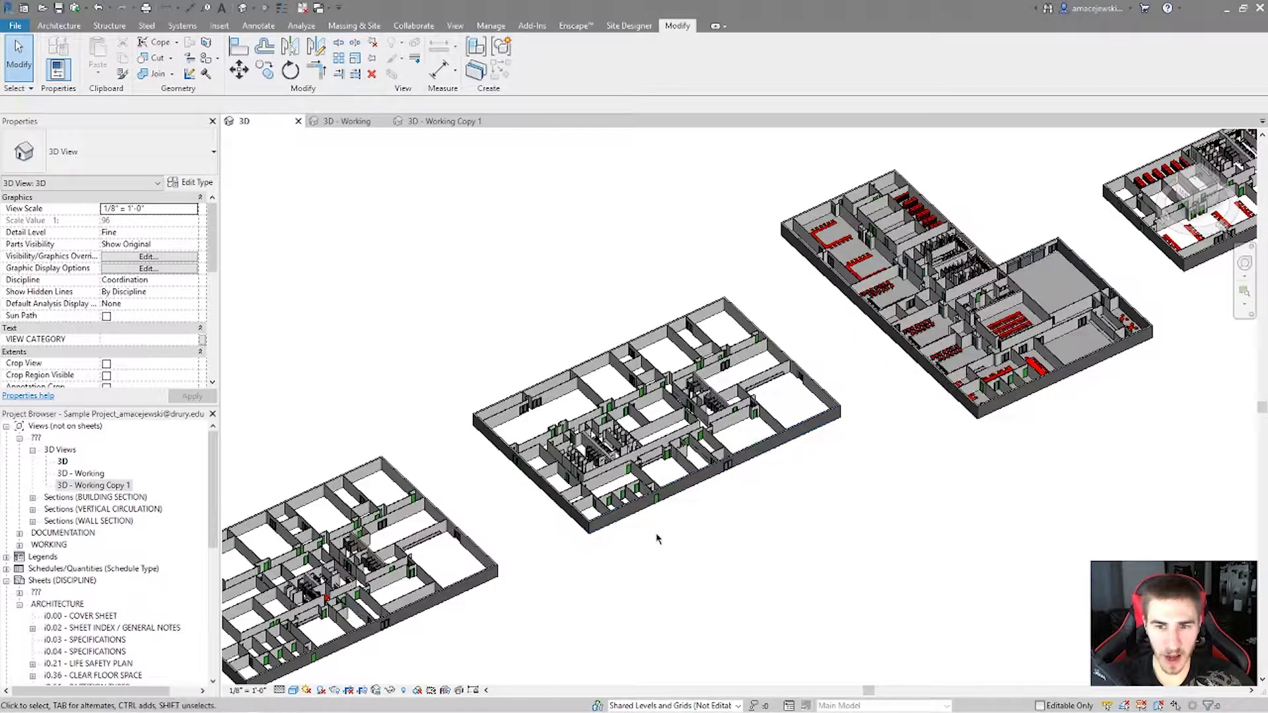
{"action": "scroll", "coordinate": [712, 410], "scroll_direction": "up", "scroll_amount": 5}
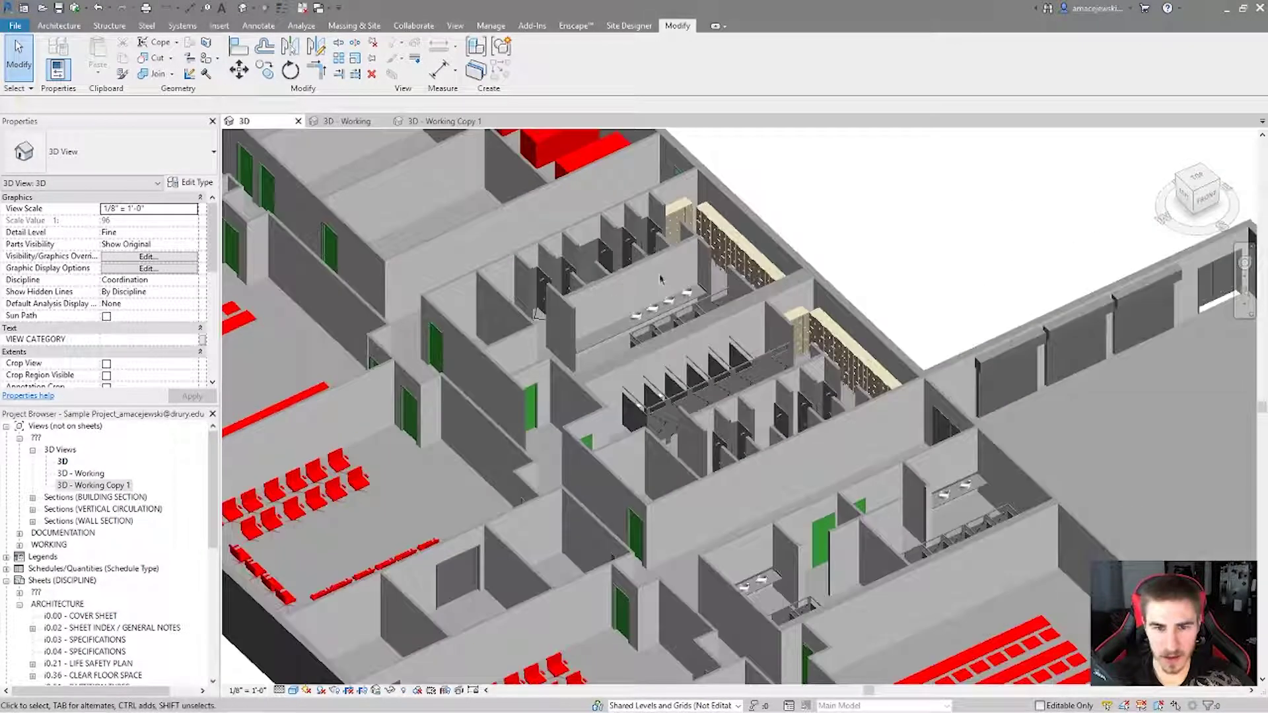
{"action": "scroll", "coordinate": [653, 296], "scroll_direction": "down", "scroll_amount": 3}
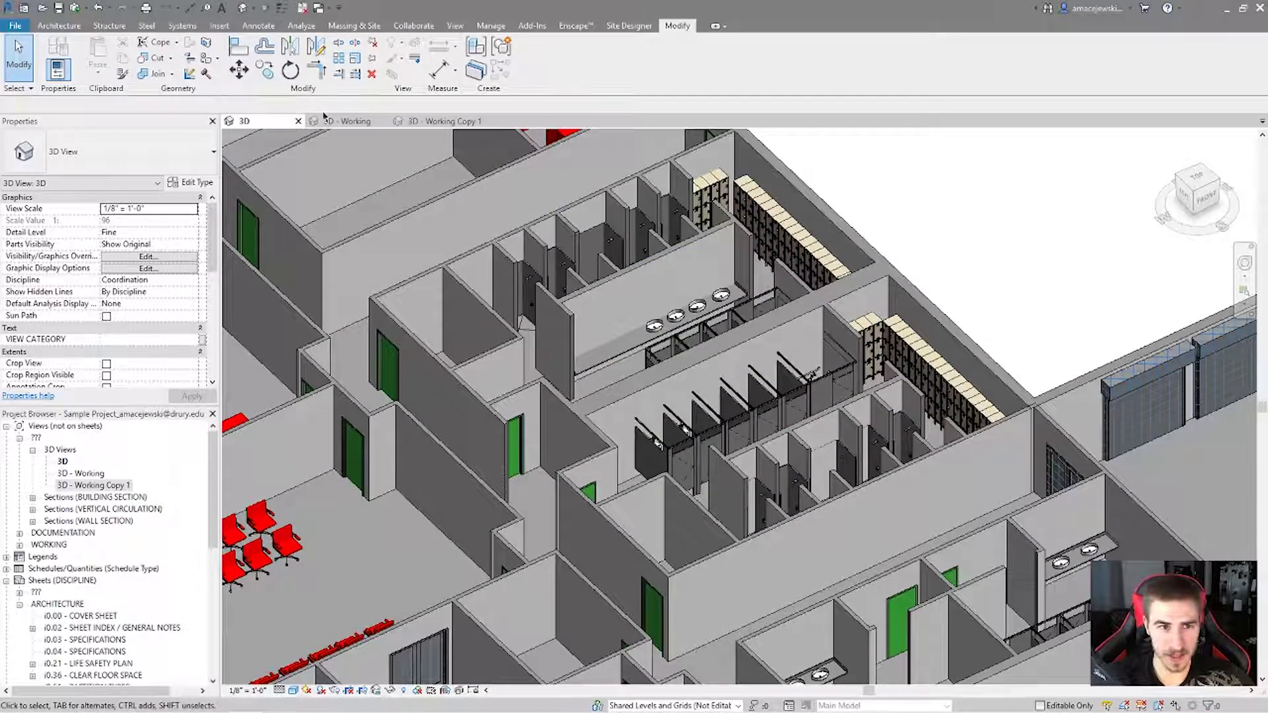
{"action": "left_click", "coordinate": [347, 121]}
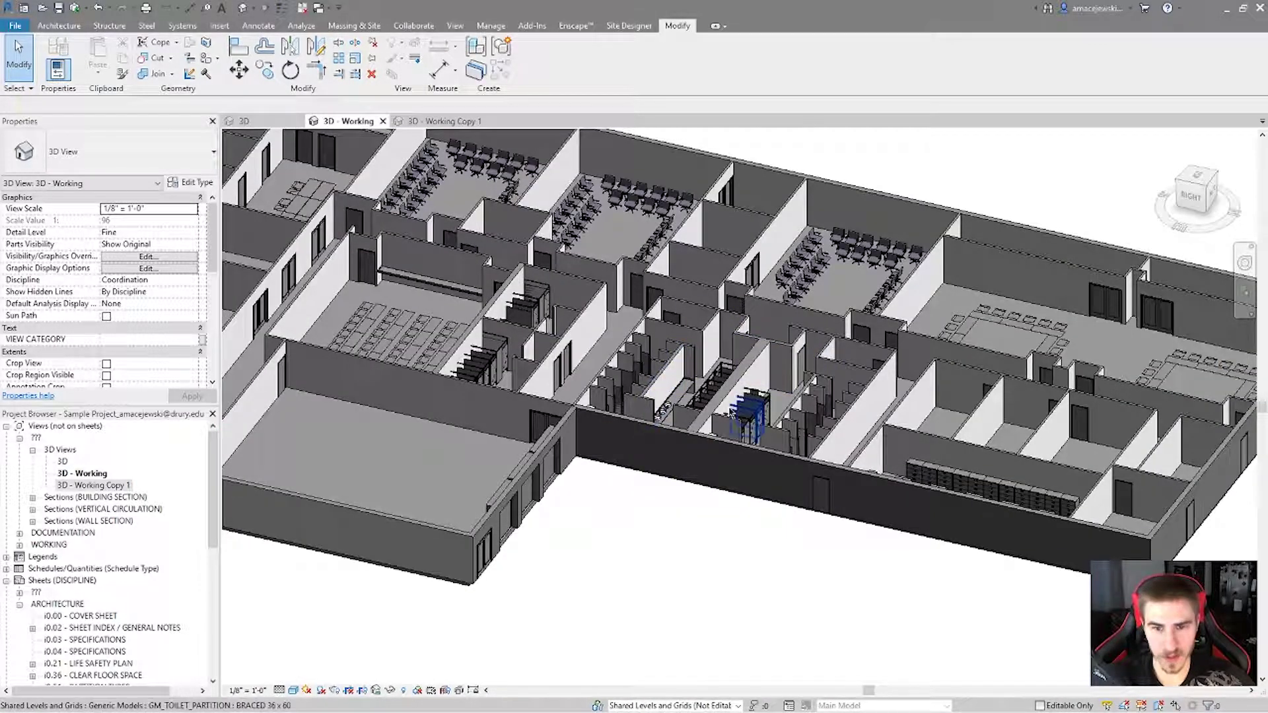
{"action": "left_click", "coordinate": [449, 121]}
Orient the exploded view to the top-front-left isometric, save that orientation and lock the view.
{"action": "middle_click_drag", "start_coordinate": [665, 237], "coordinate": [759, 469], "text": "shift"}
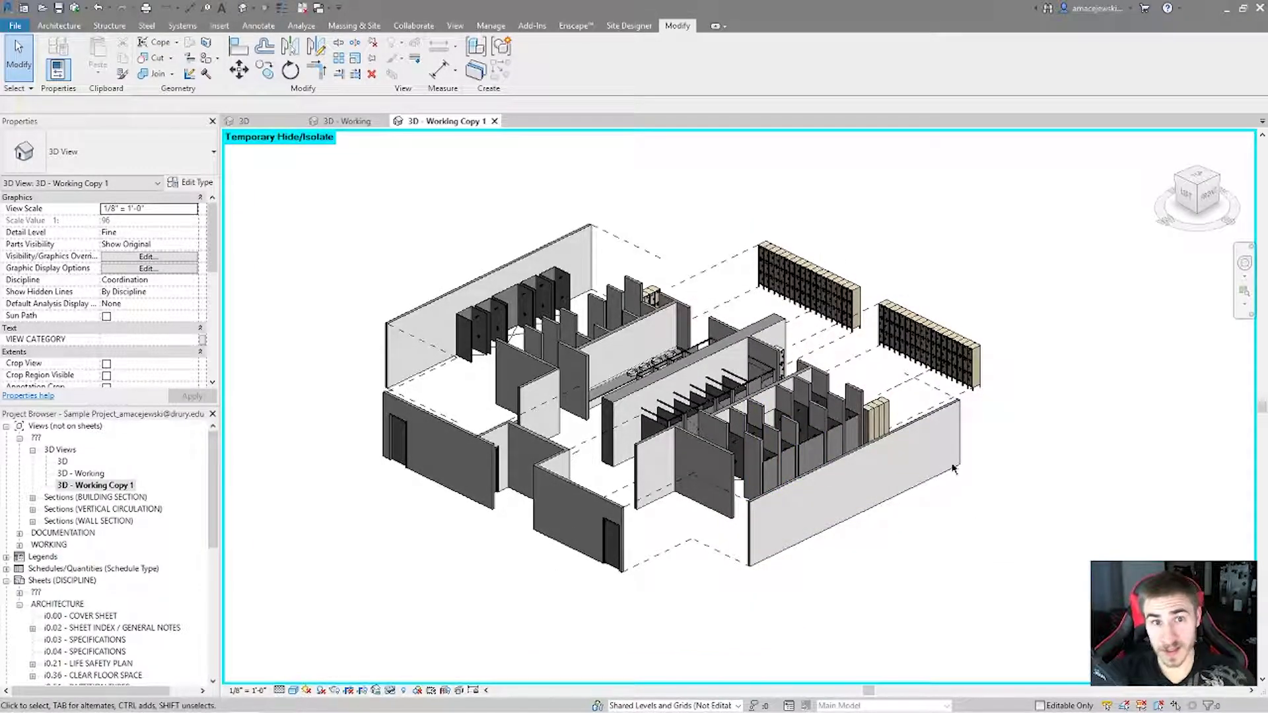
{"action": "scroll", "coordinate": [748, 285], "scroll_direction": "down", "scroll_amount": 2}
{"action": "middle_click_drag", "start_coordinate": [748, 285], "coordinate": [411, 383], "text": "shift"}
{"action": "middle_click_drag", "start_coordinate": [931, 680], "coordinate": [816, 279], "text": "shift"}
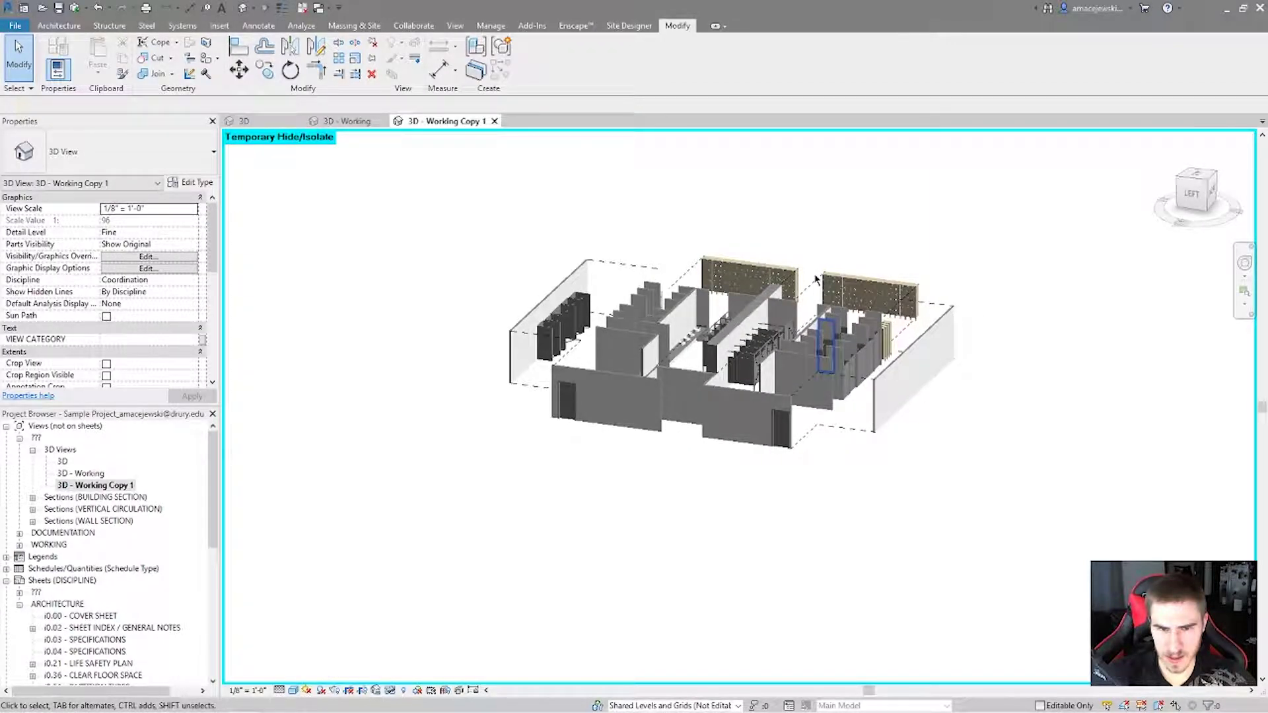
{"action": "left_click", "coordinate": [1187, 198]}
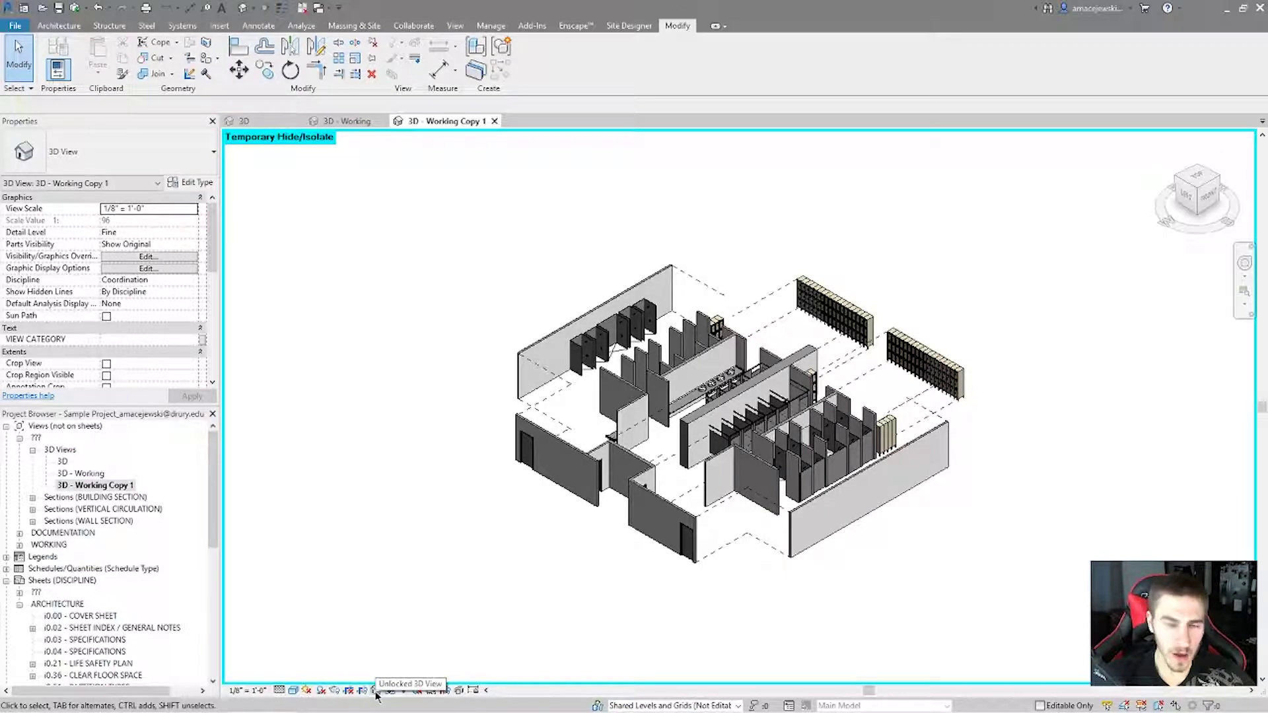
{"action": "left_click", "coordinate": [376, 690]}
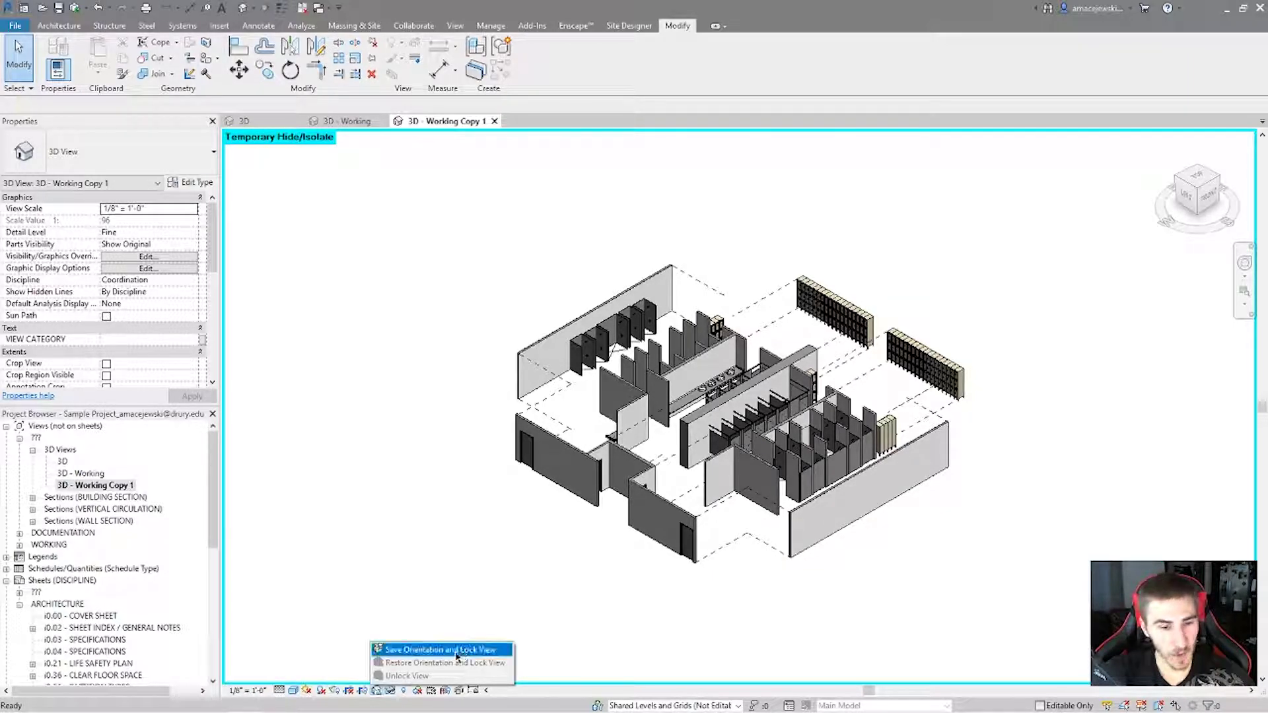
{"action": "left_click", "coordinate": [449, 650]}
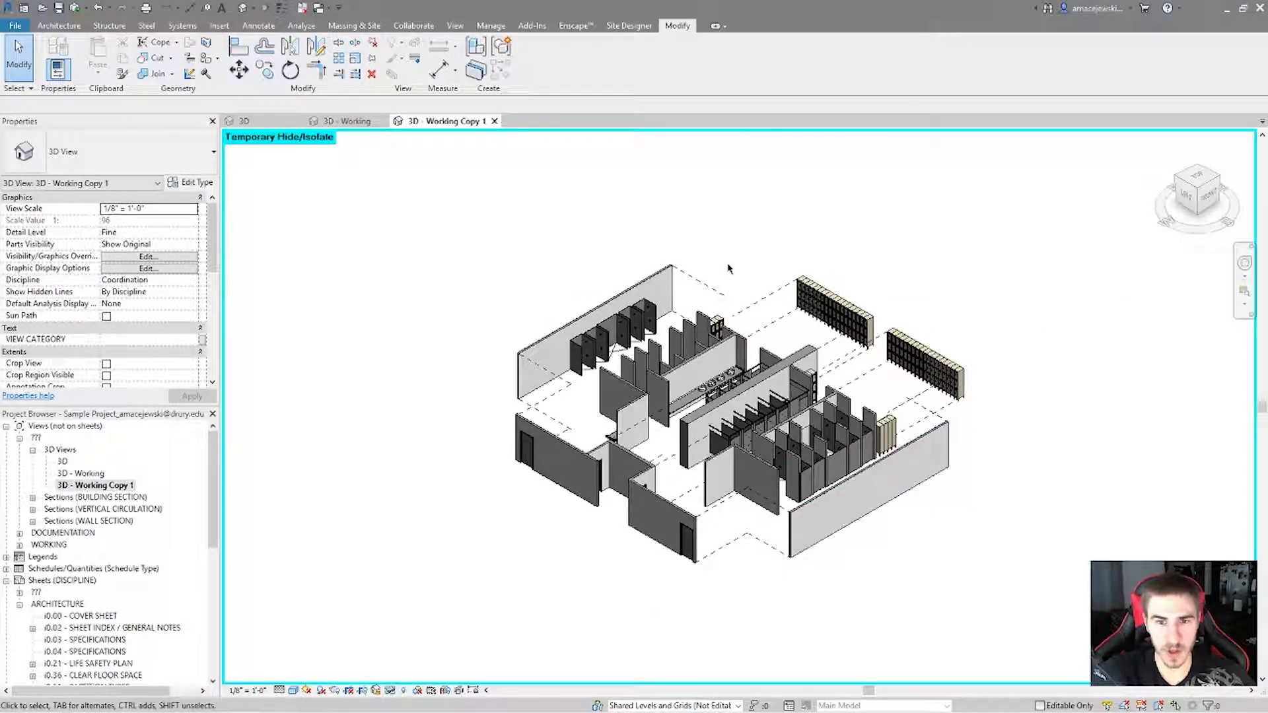
Test panning and orbiting in the locked 3D view.
{"action": "middle_click_drag", "start_coordinate": [722, 273], "coordinate": [708, 313]}
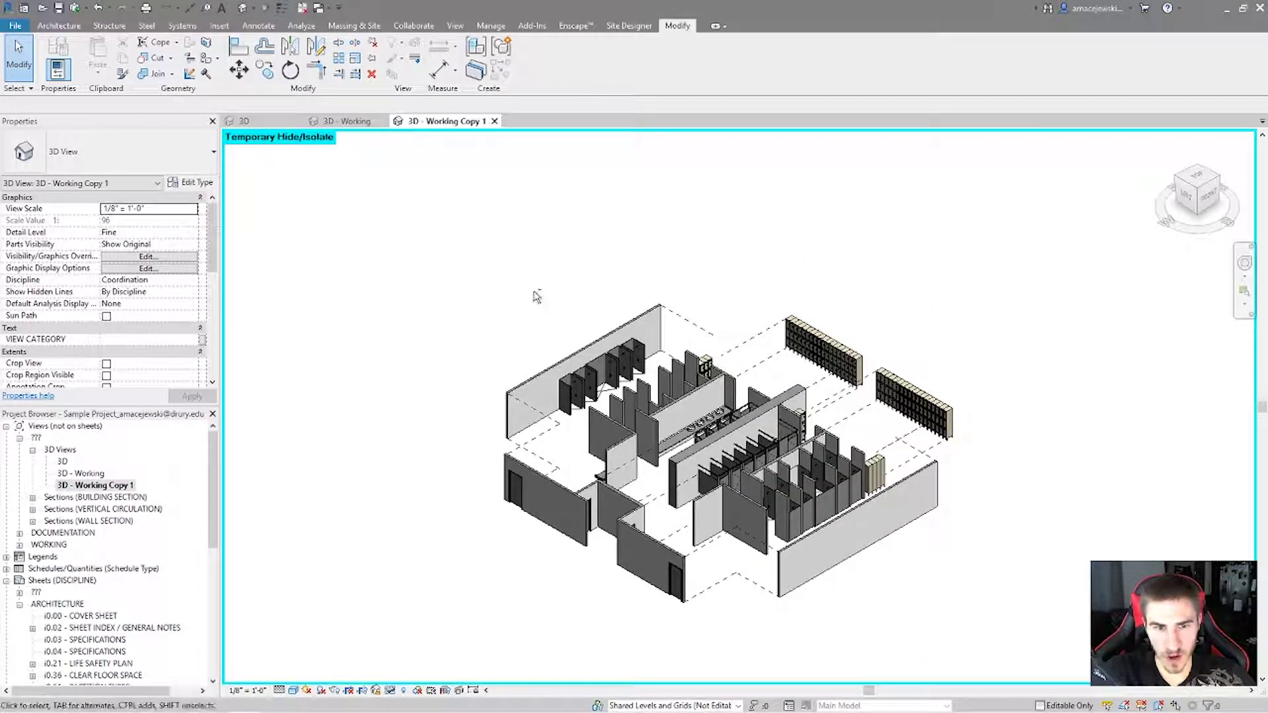
{"action": "mouse_move", "coordinate": [485, 299]}
{"action": "middle_mouse_down", "text": "shift"}
{"action": "mouse_move", "coordinate": [459, 278]}
{"action": "mouse_move", "coordinate": [415, 286]}
{"action": "mouse_move", "coordinate": [538, 292]}
{"action": "mouse_move", "coordinate": [491, 299]}
{"action": "middle_mouse_up", "text": "shift"}
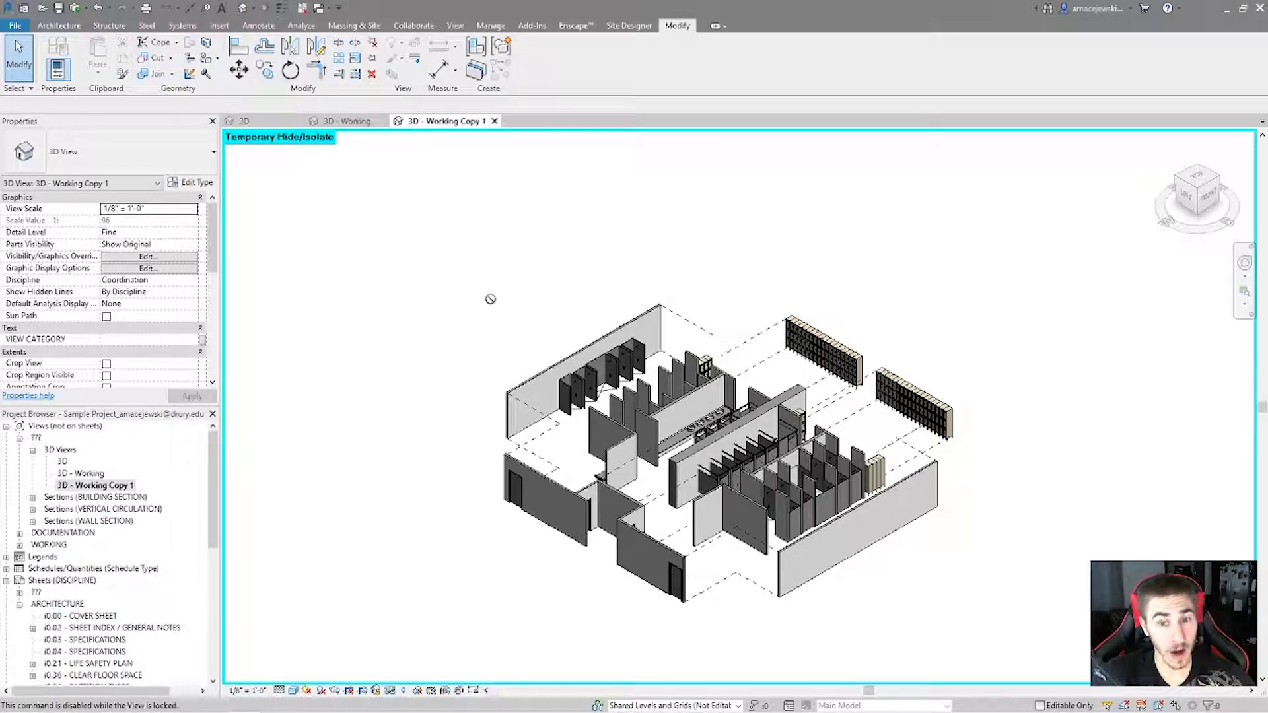
{"action": "middle_click_drag", "start_coordinate": [491, 299], "coordinate": [439, 248]}
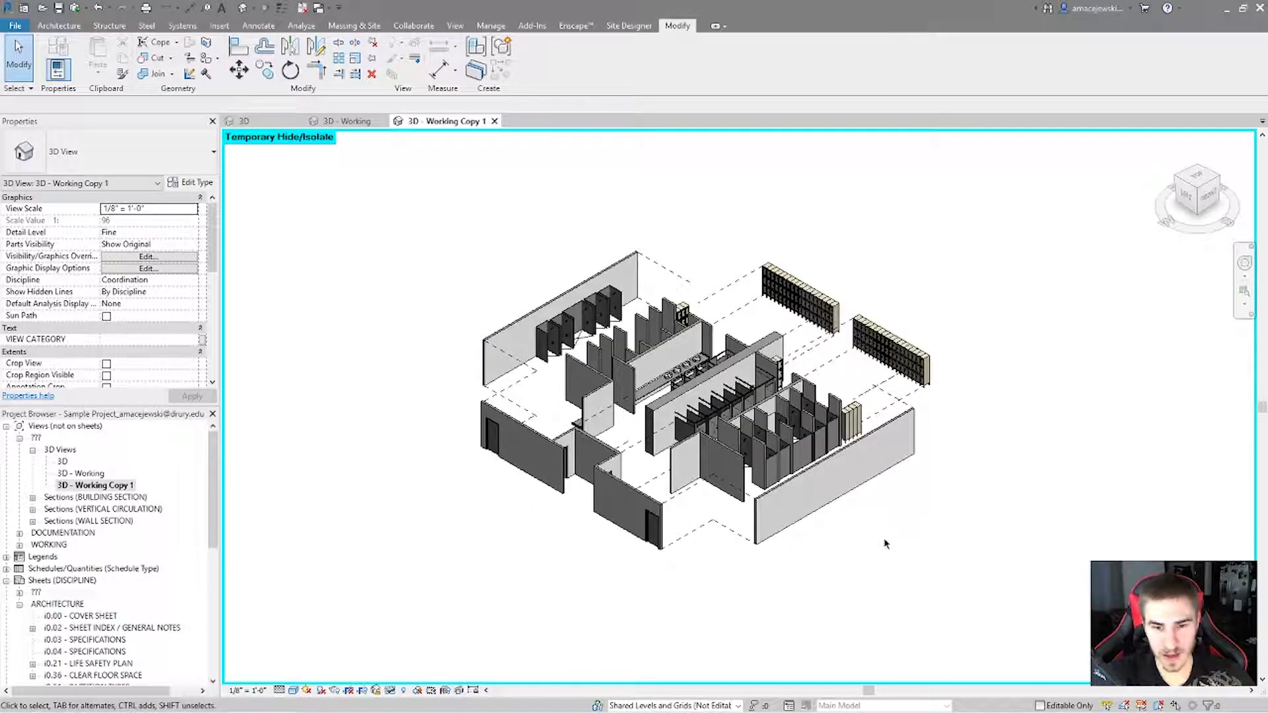
{"action": "middle_click_drag", "start_coordinate": [848, 552], "coordinate": [860, 553]}
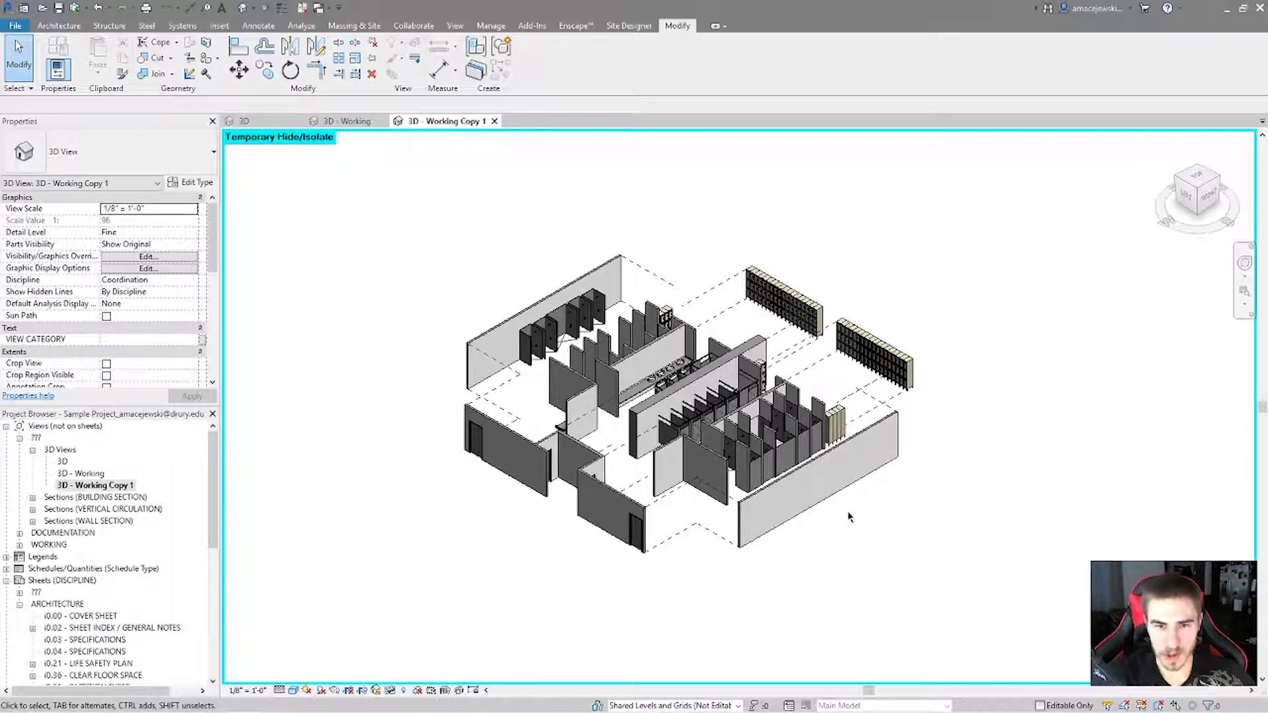
Tag the short locker bank near the displaced side wall with a free-end leader multi-category tag, and place a second leadered tag below it.
{"action": "scroll", "coordinate": [636, 425], "scroll_direction": "up", "scroll_amount": 2}
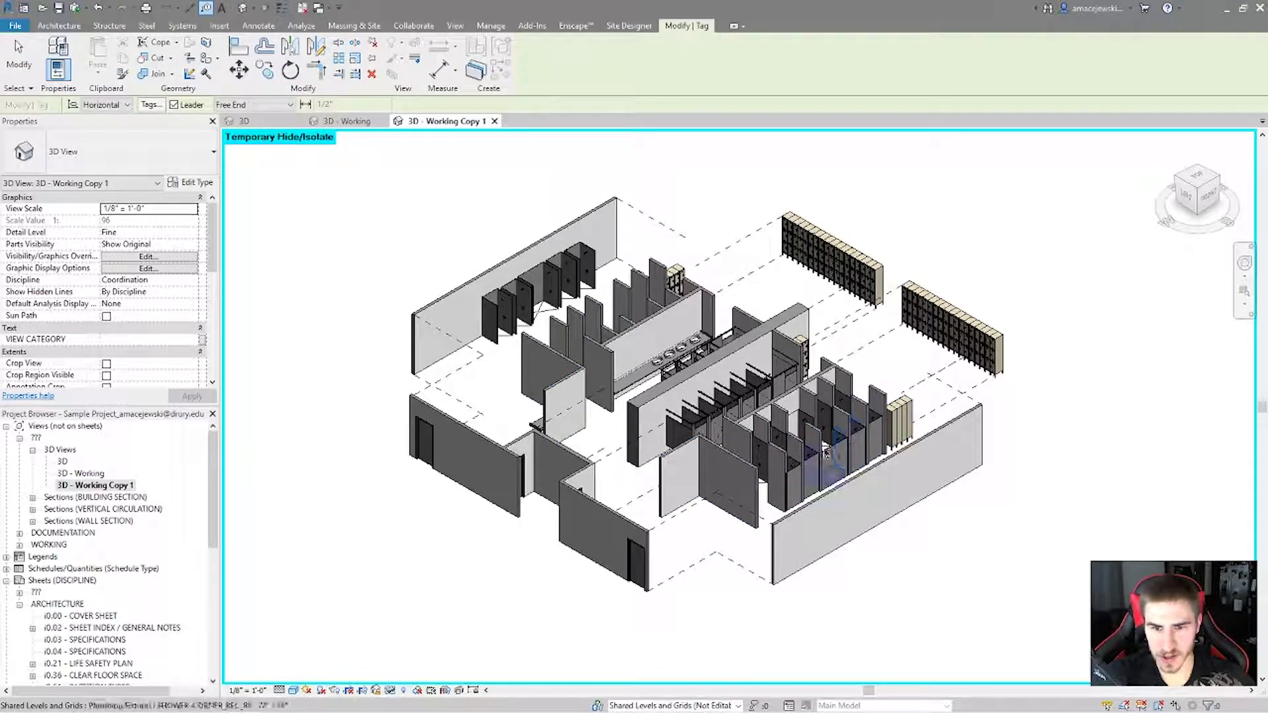
{"action": "left_click", "coordinate": [258, 25]}
{"action": "left_click", "coordinate": [749, 59]}
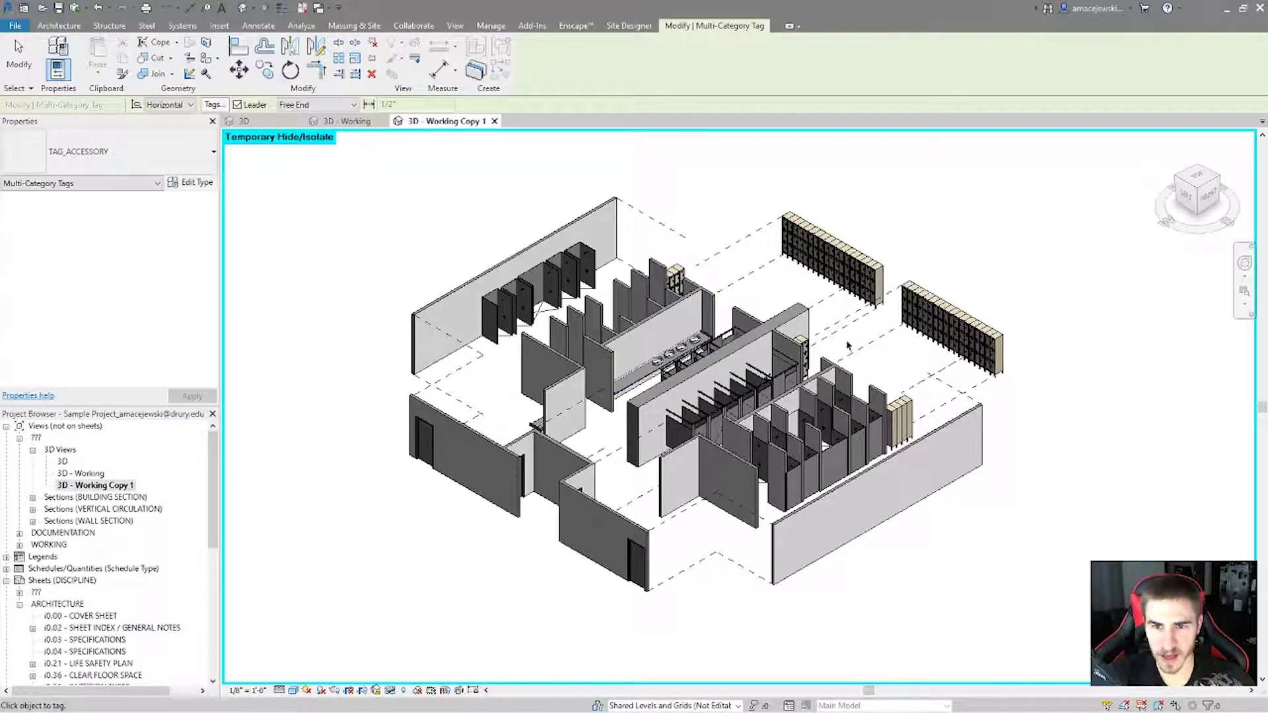
{"action": "left_click", "coordinate": [903, 423]}
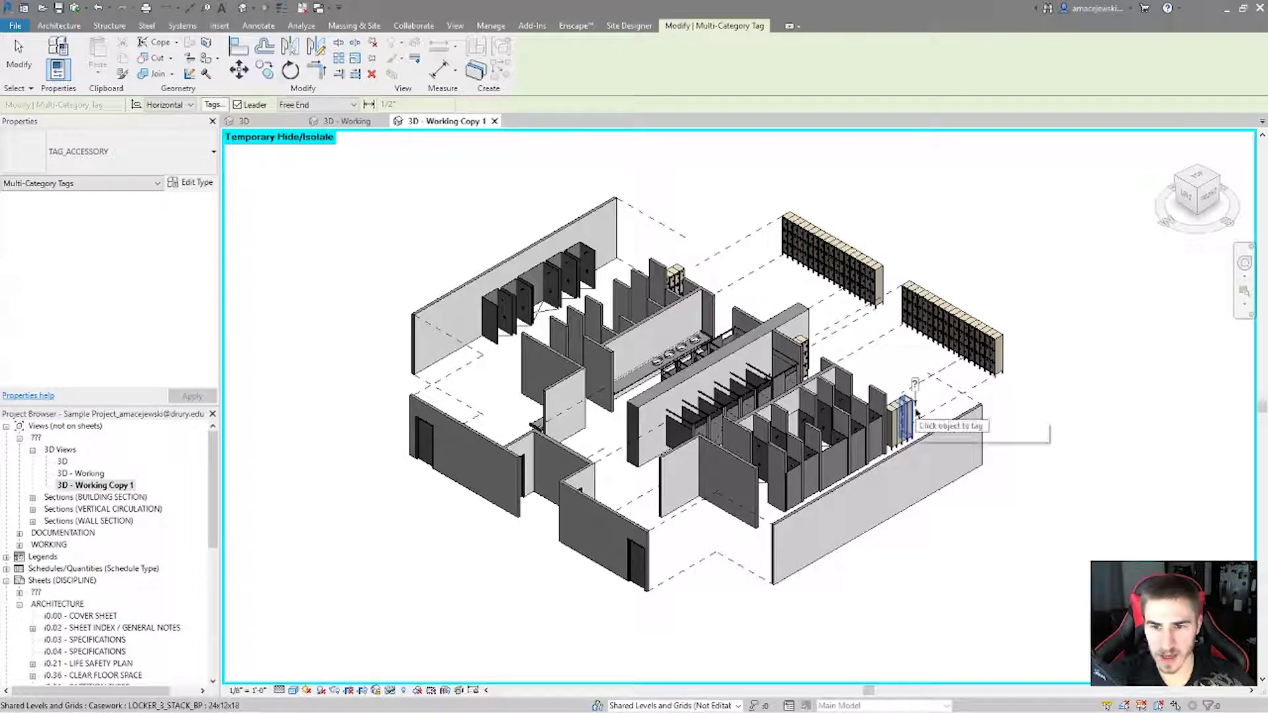
{"action": "left_click", "coordinate": [1060, 383]}
{"action": "left_click", "coordinate": [1050, 481]}
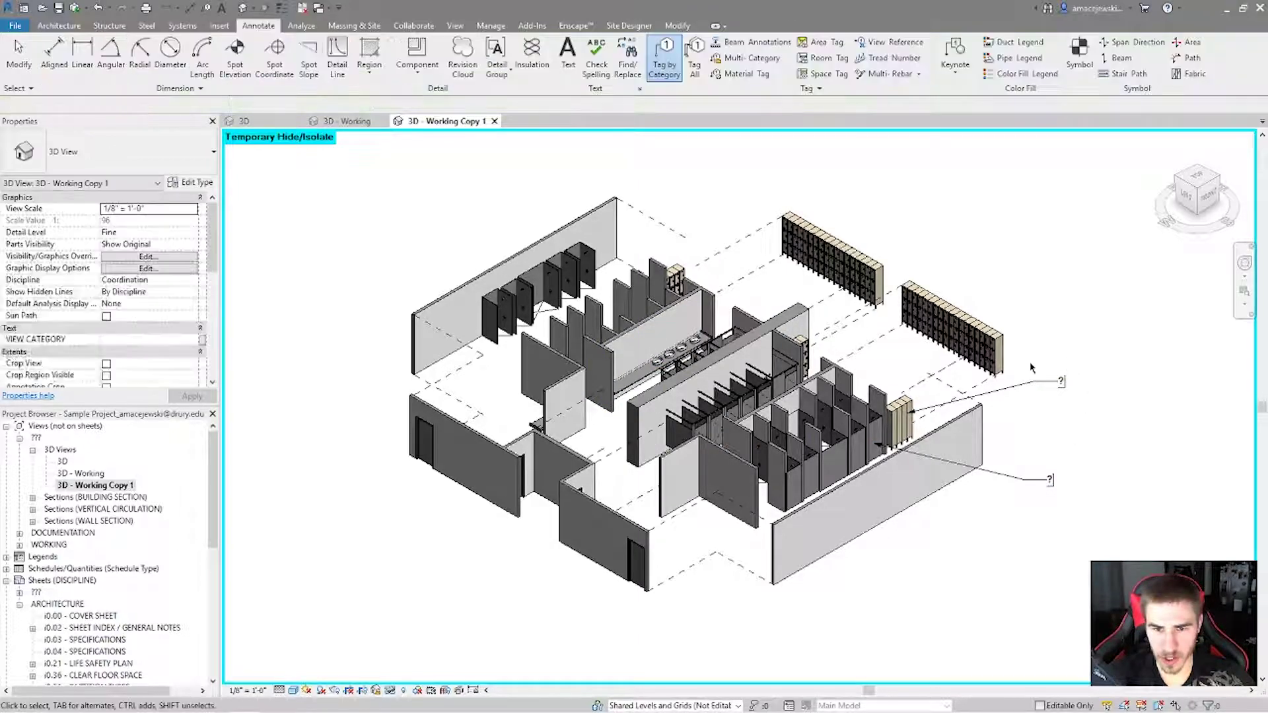
{"action": "key", "text": "Escape"}
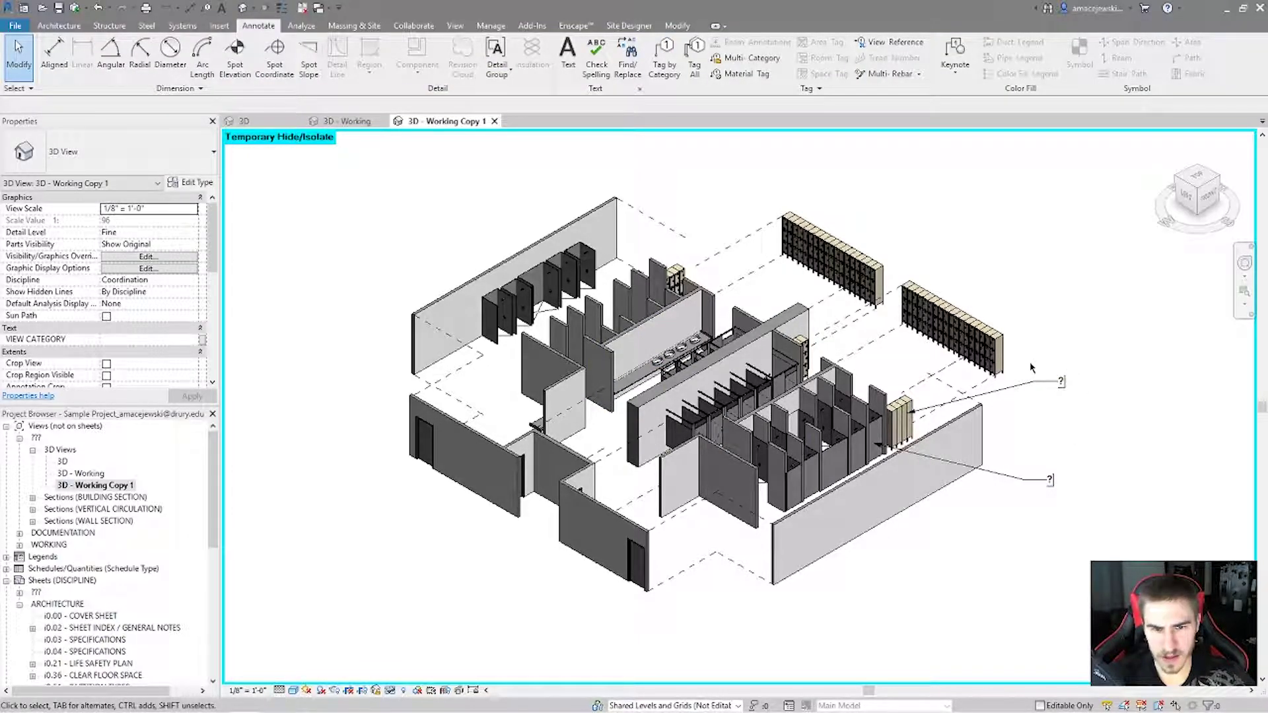